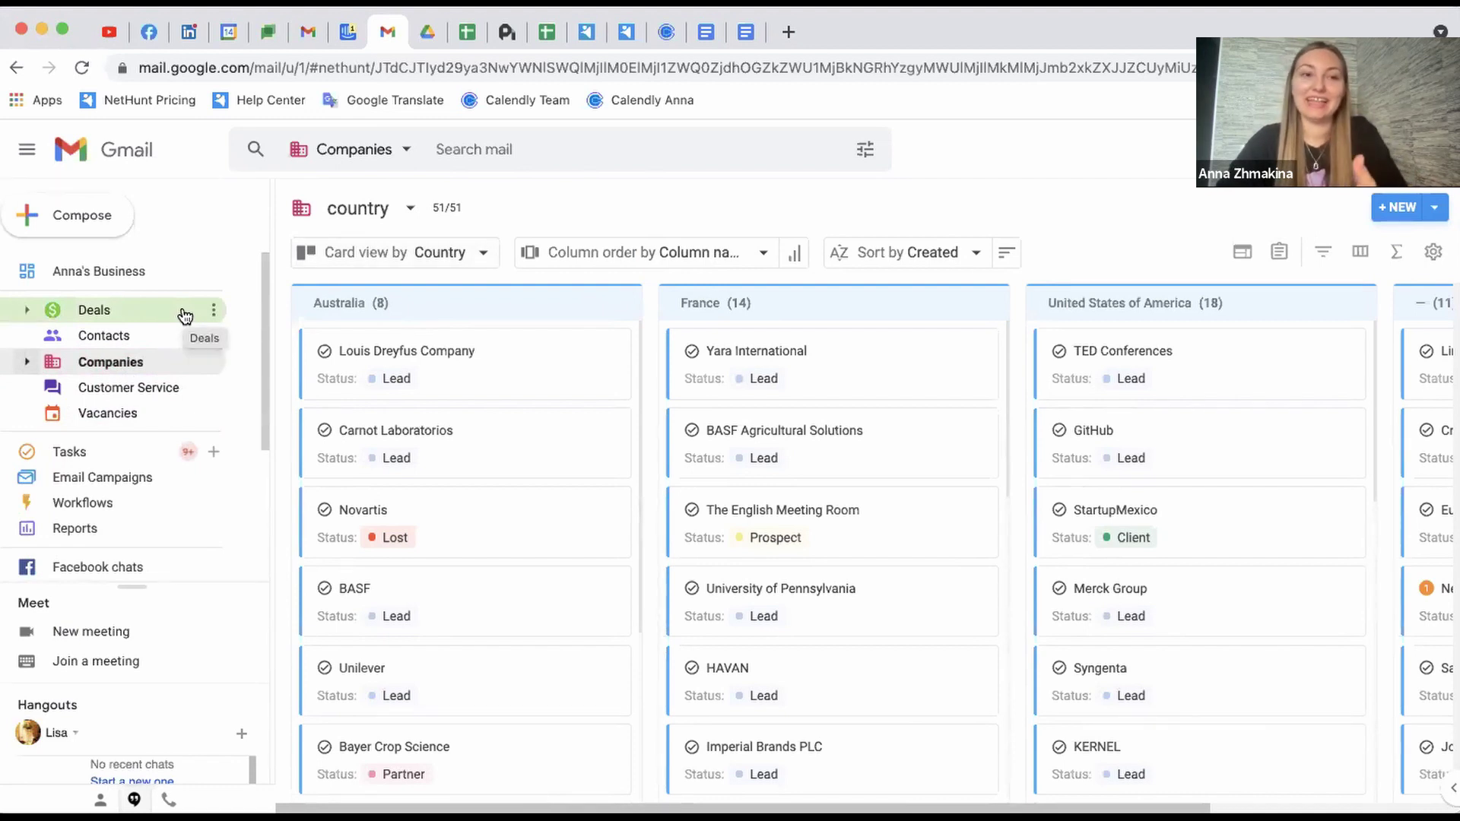
Load the All Companies list of 51 records with Status, Reason and Last Contact Date columns.
left_click(187, 360)
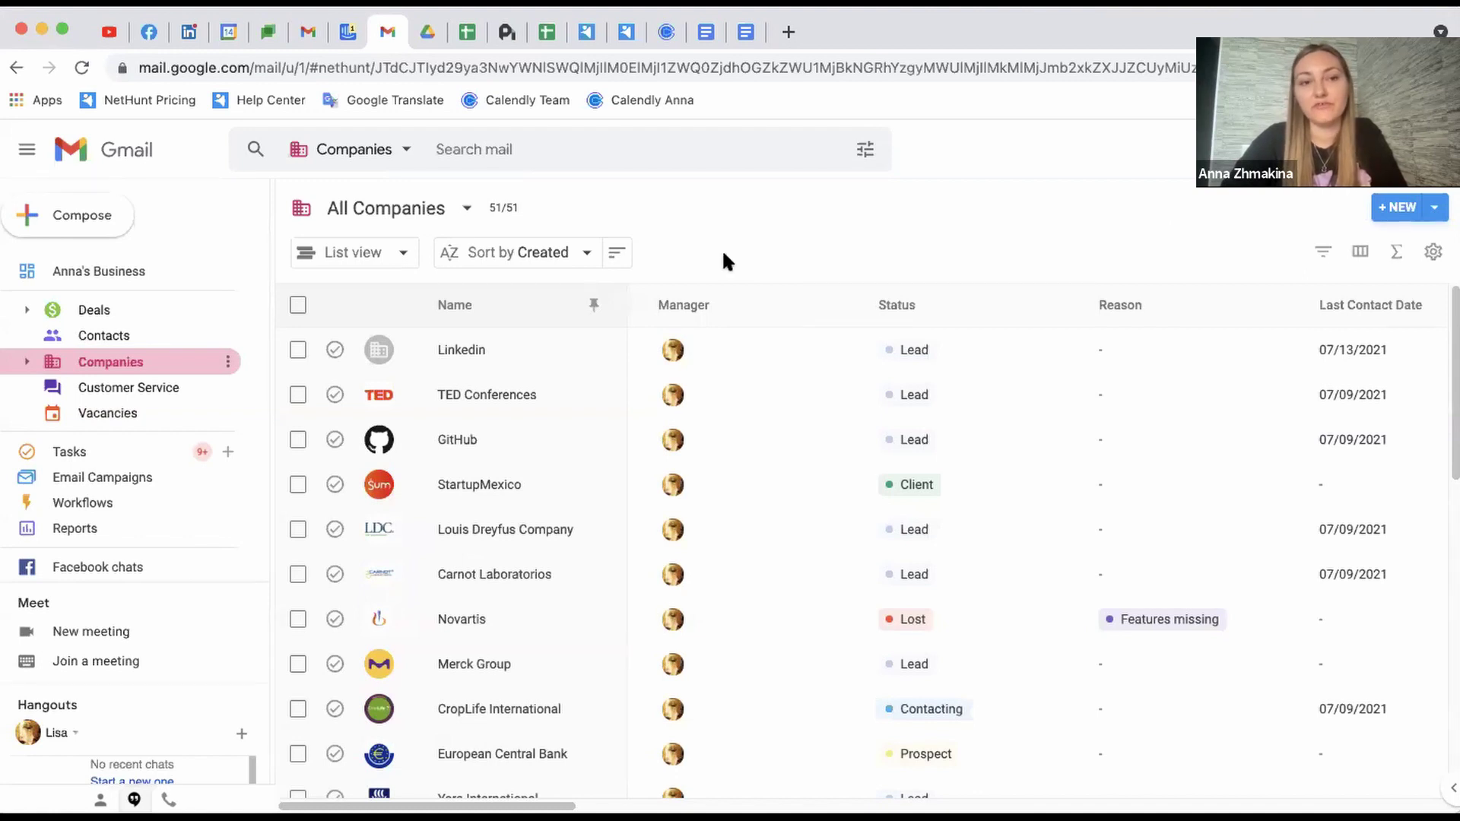
scroll(143, 396, "down", 1)
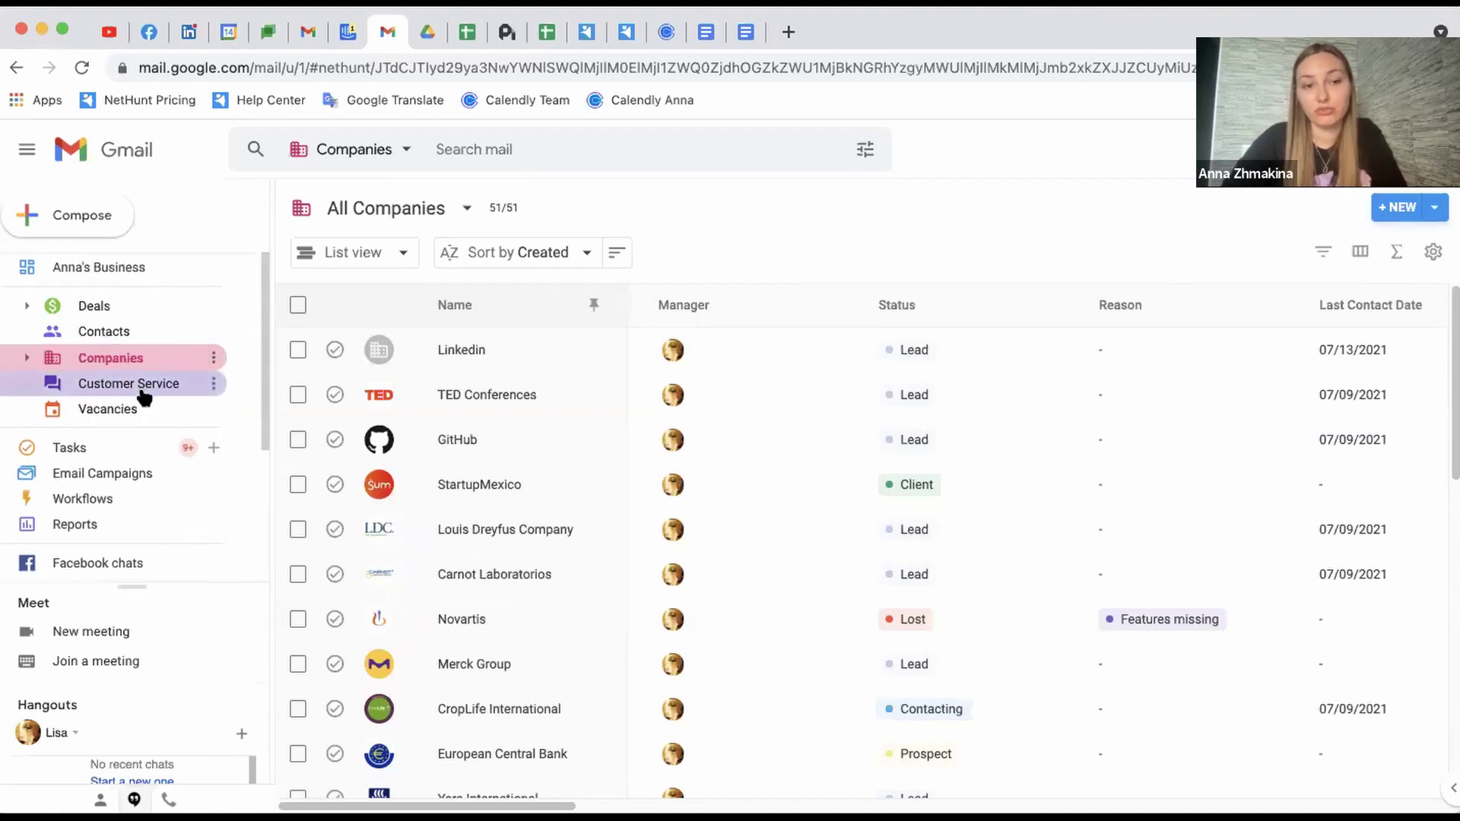
scroll(141, 392, "down", 3)
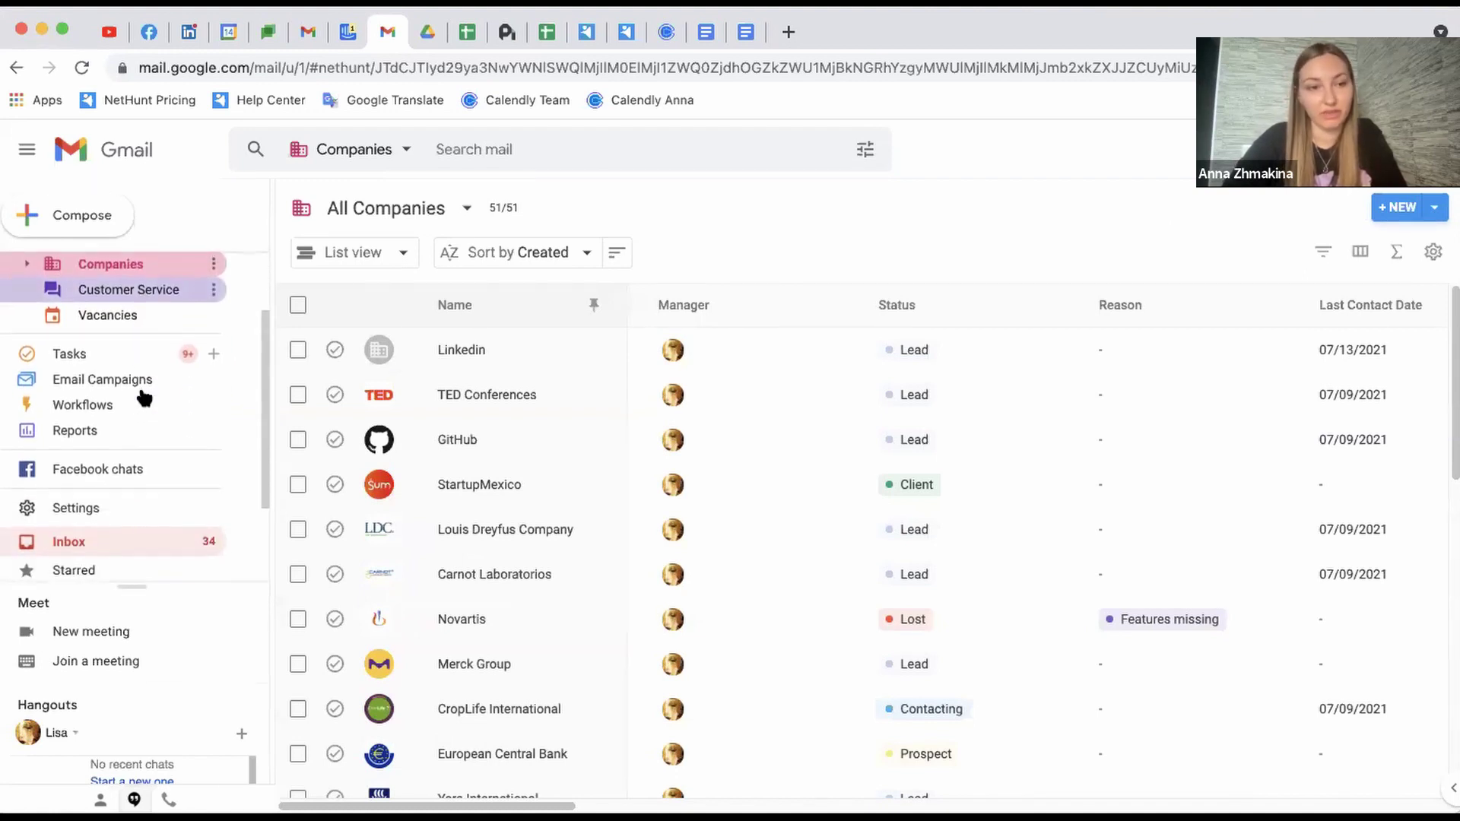
In Settings > Folder and field management, start adding a new field to the Companies folder.
left_click(118, 516)
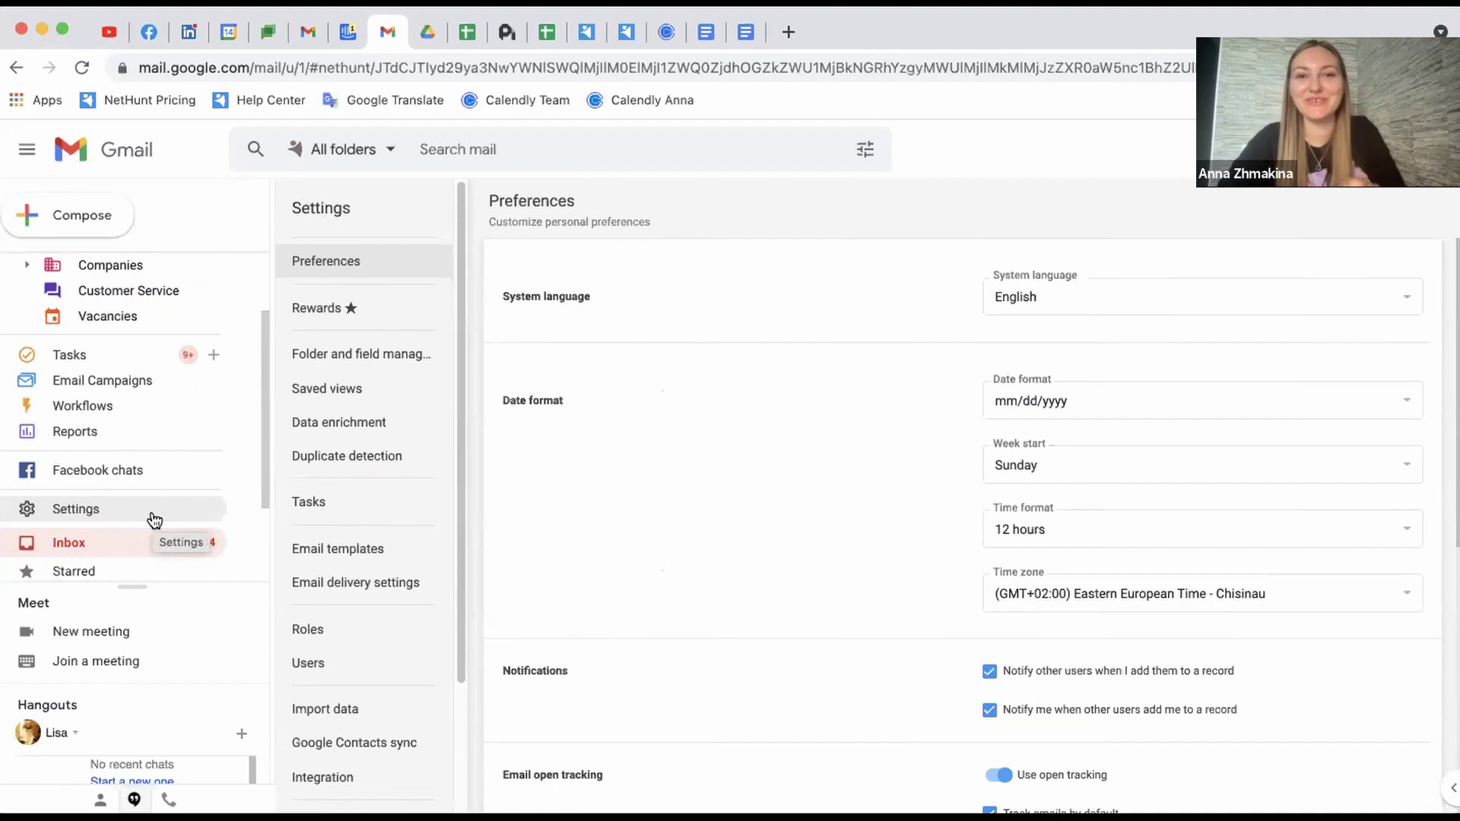
left_click(360, 357)
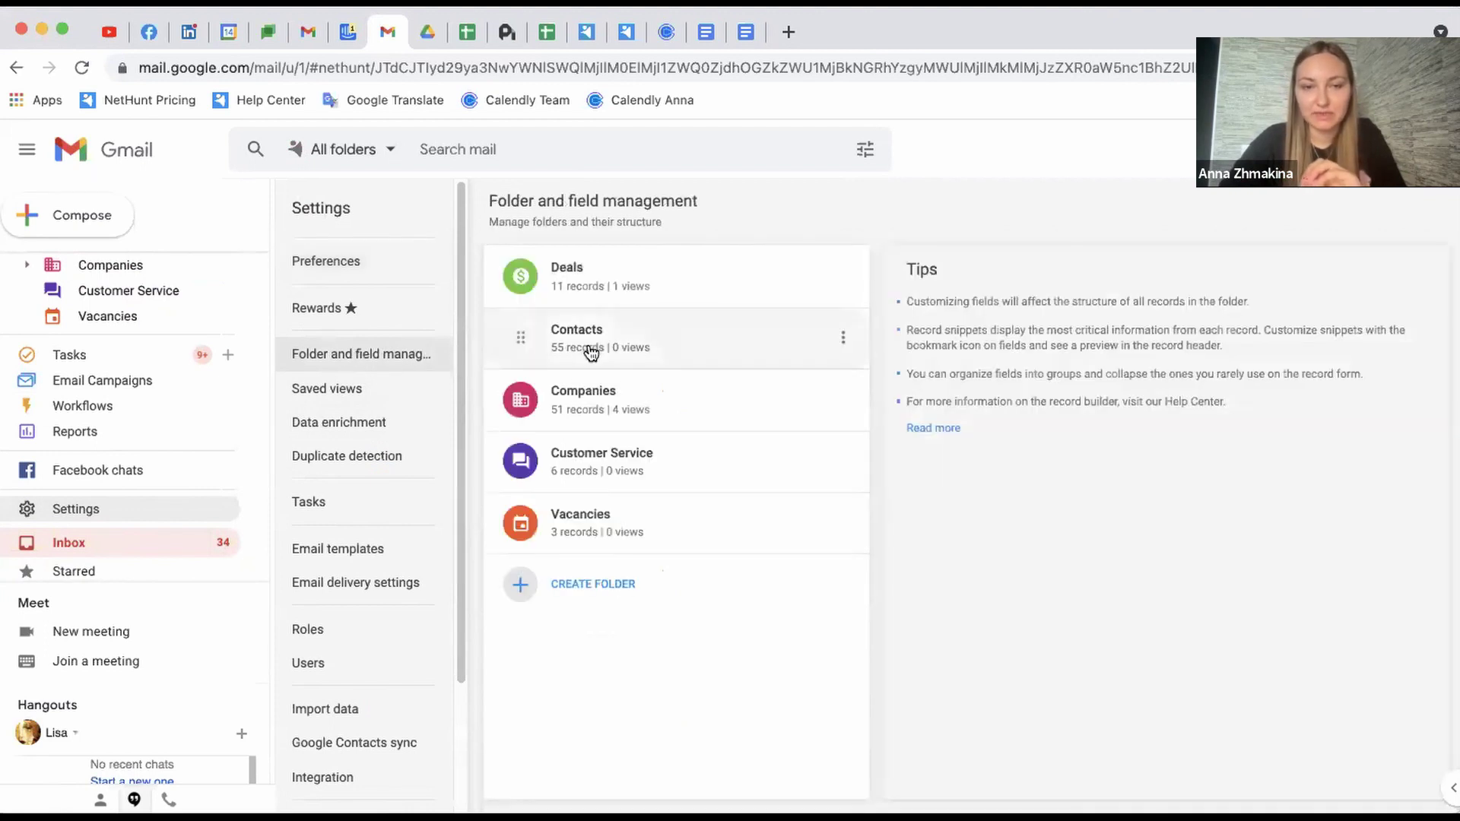
left_click(645, 404)
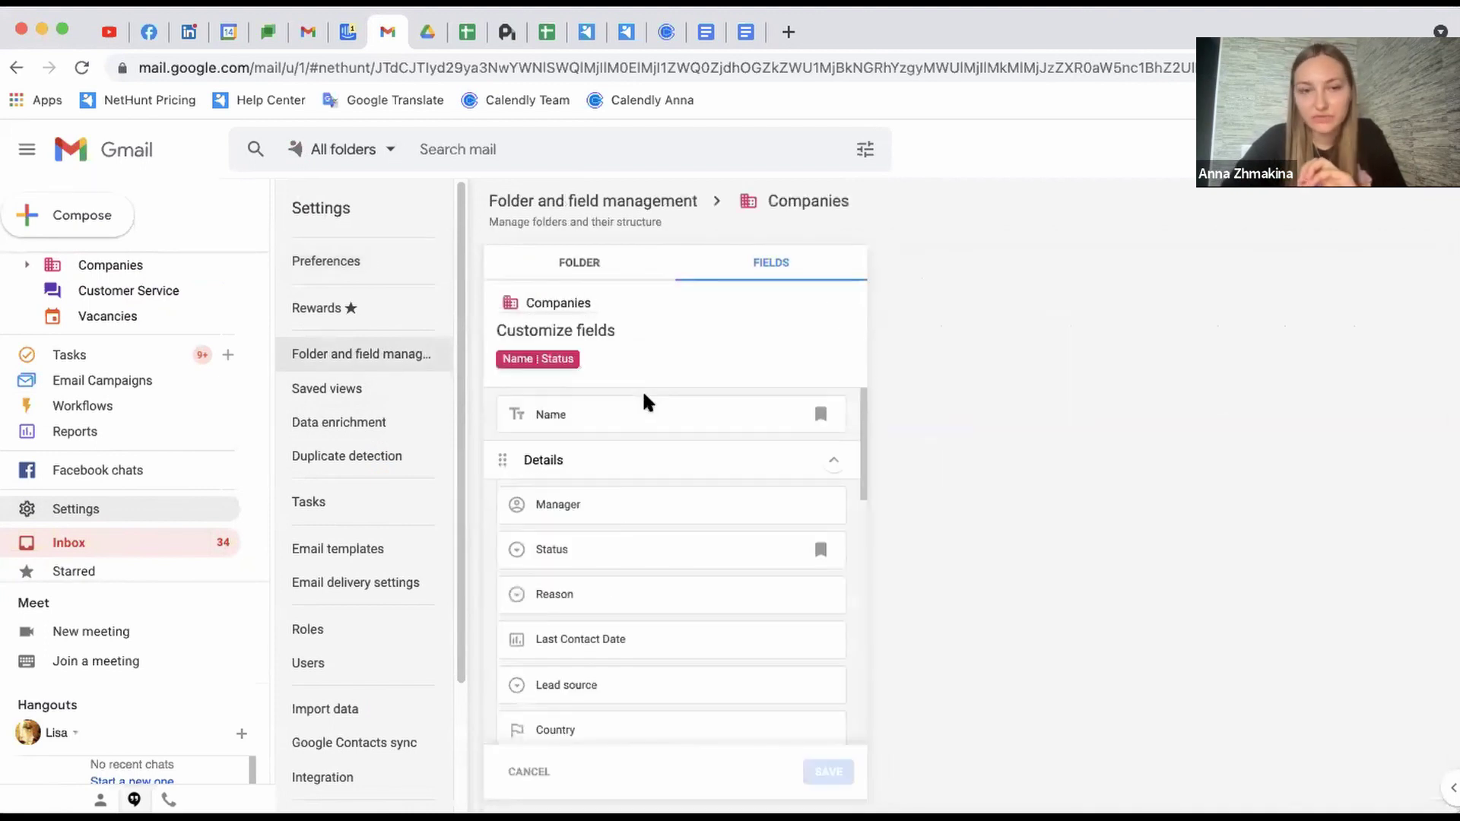
scroll(664, 583, "down", 5)
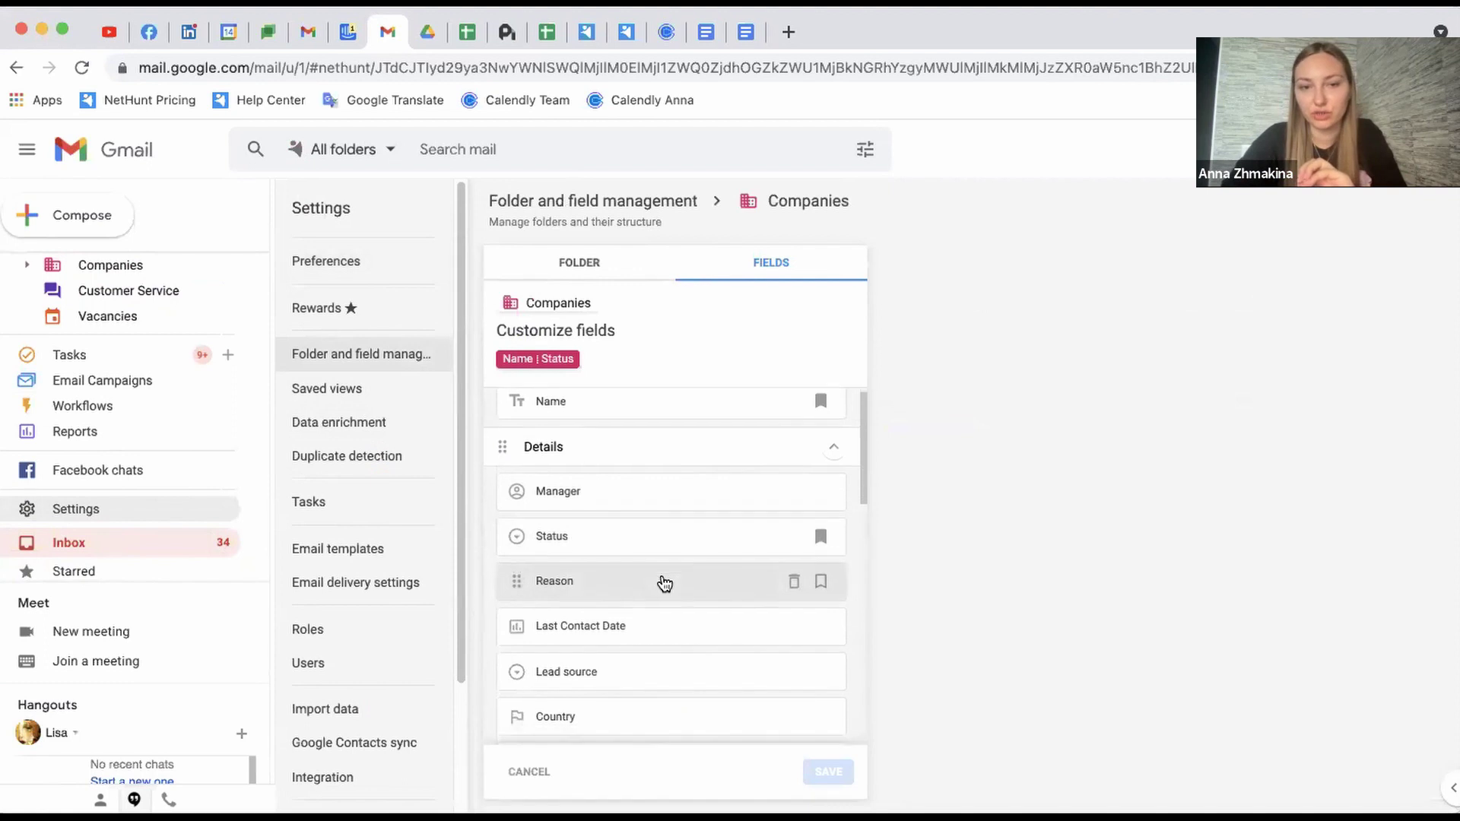
scroll(662, 580, "down", 5)
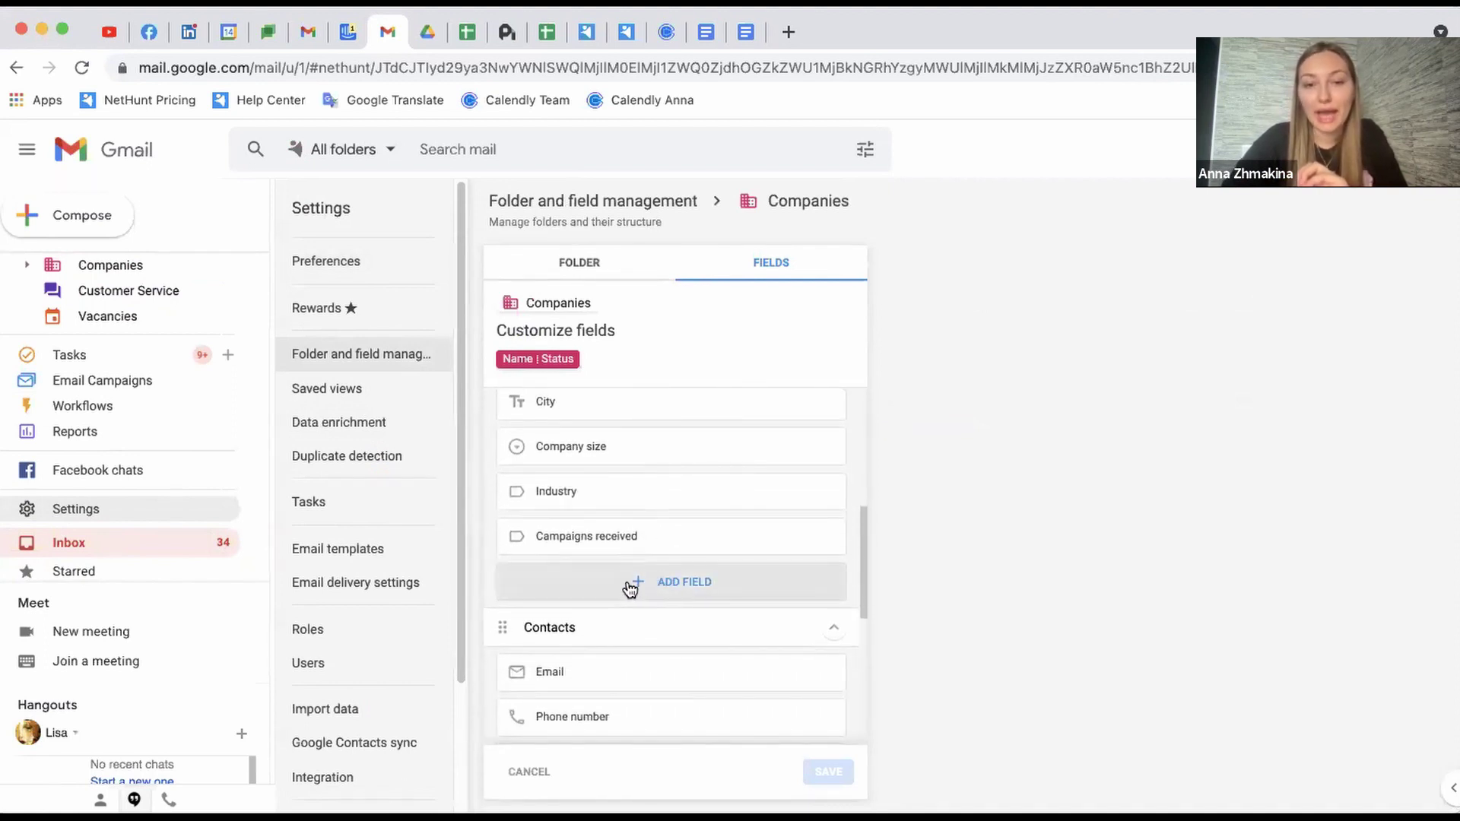
left_click(630, 587)
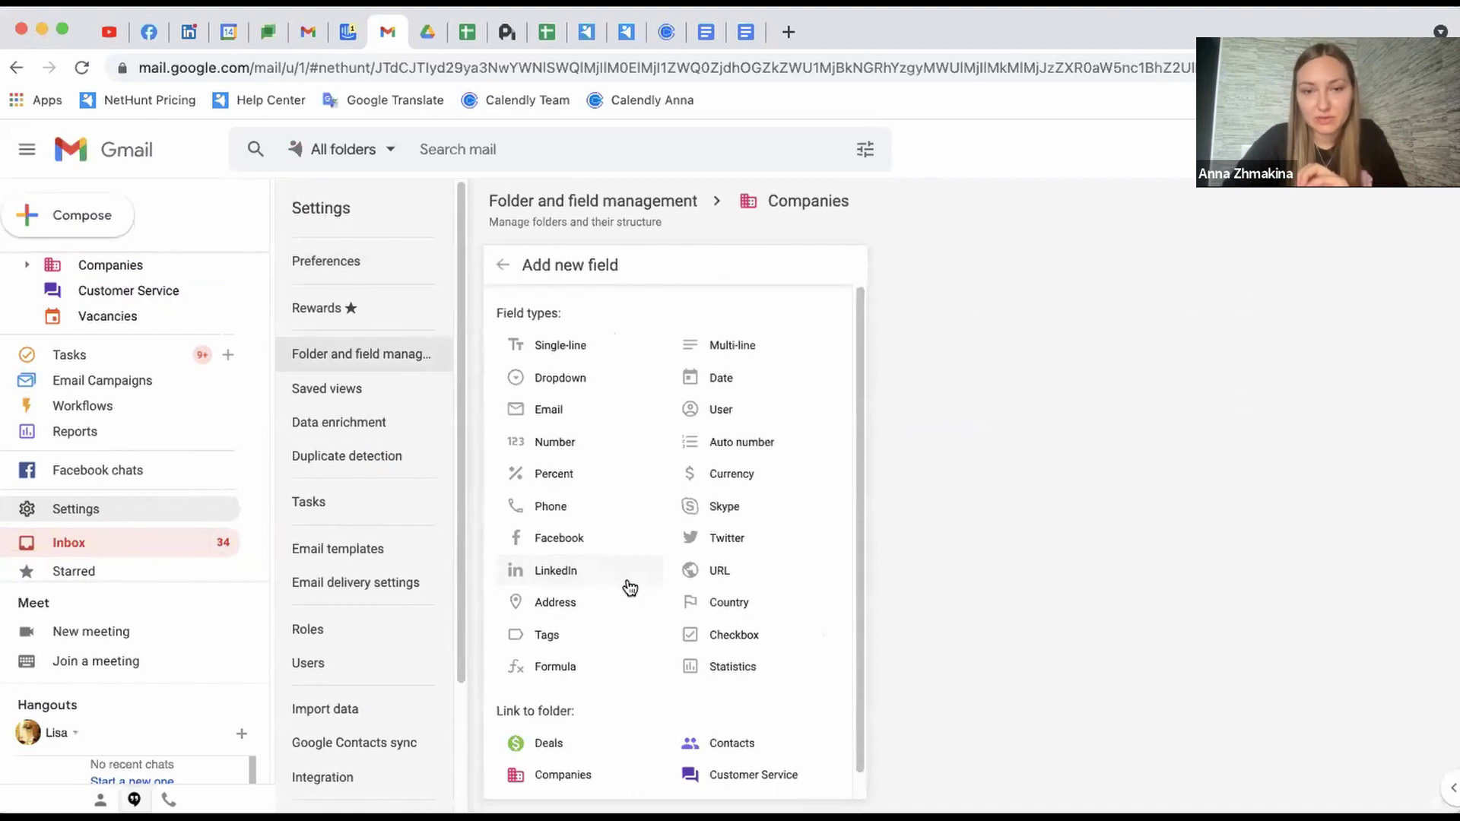
Preview a Statistics field of type Last Interaction Date counting all interaction types, without saving it.
left_click(720, 670)
left_click(811, 452)
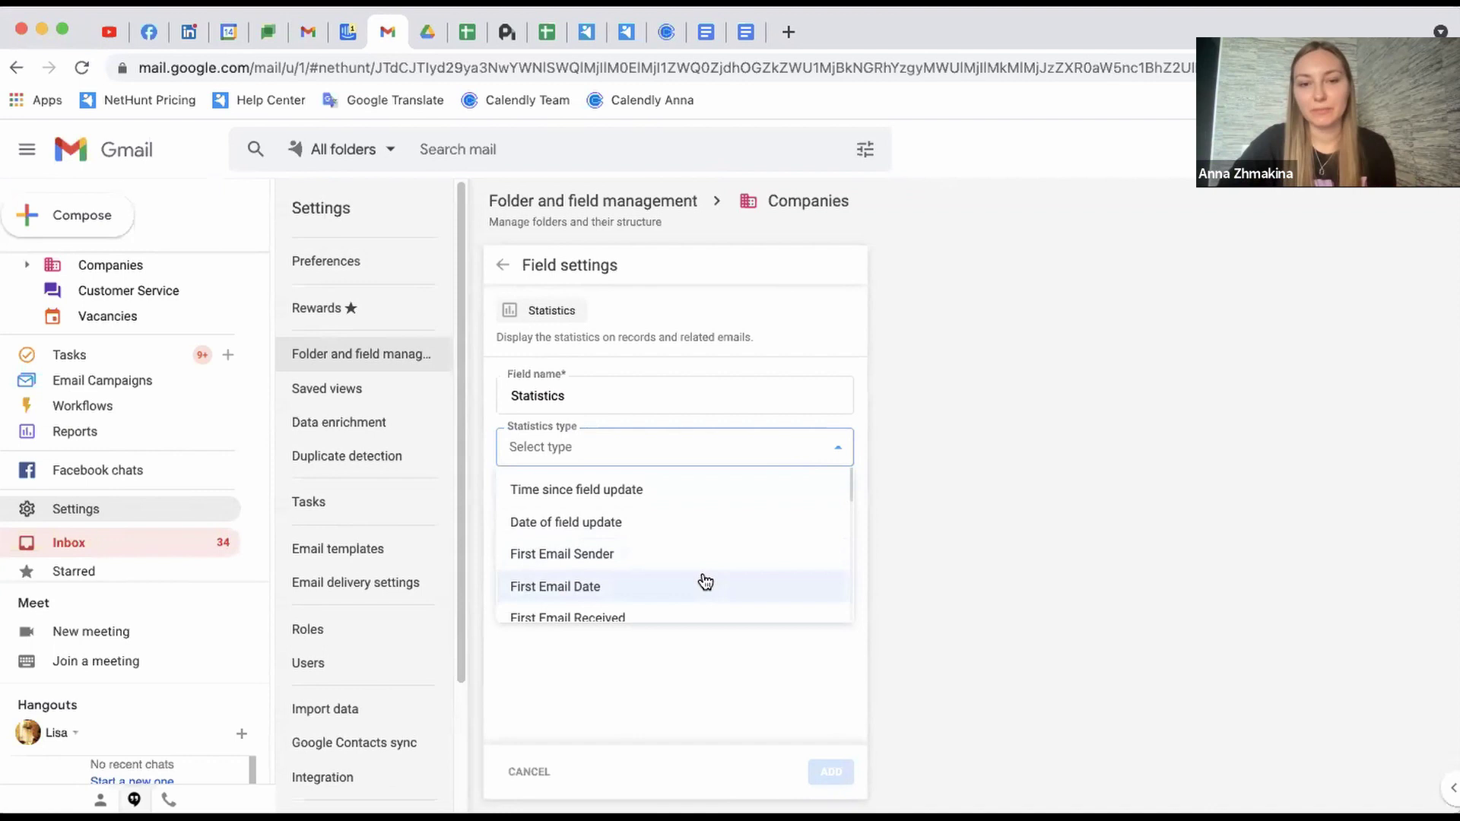
scroll(705, 581, "down", 3)
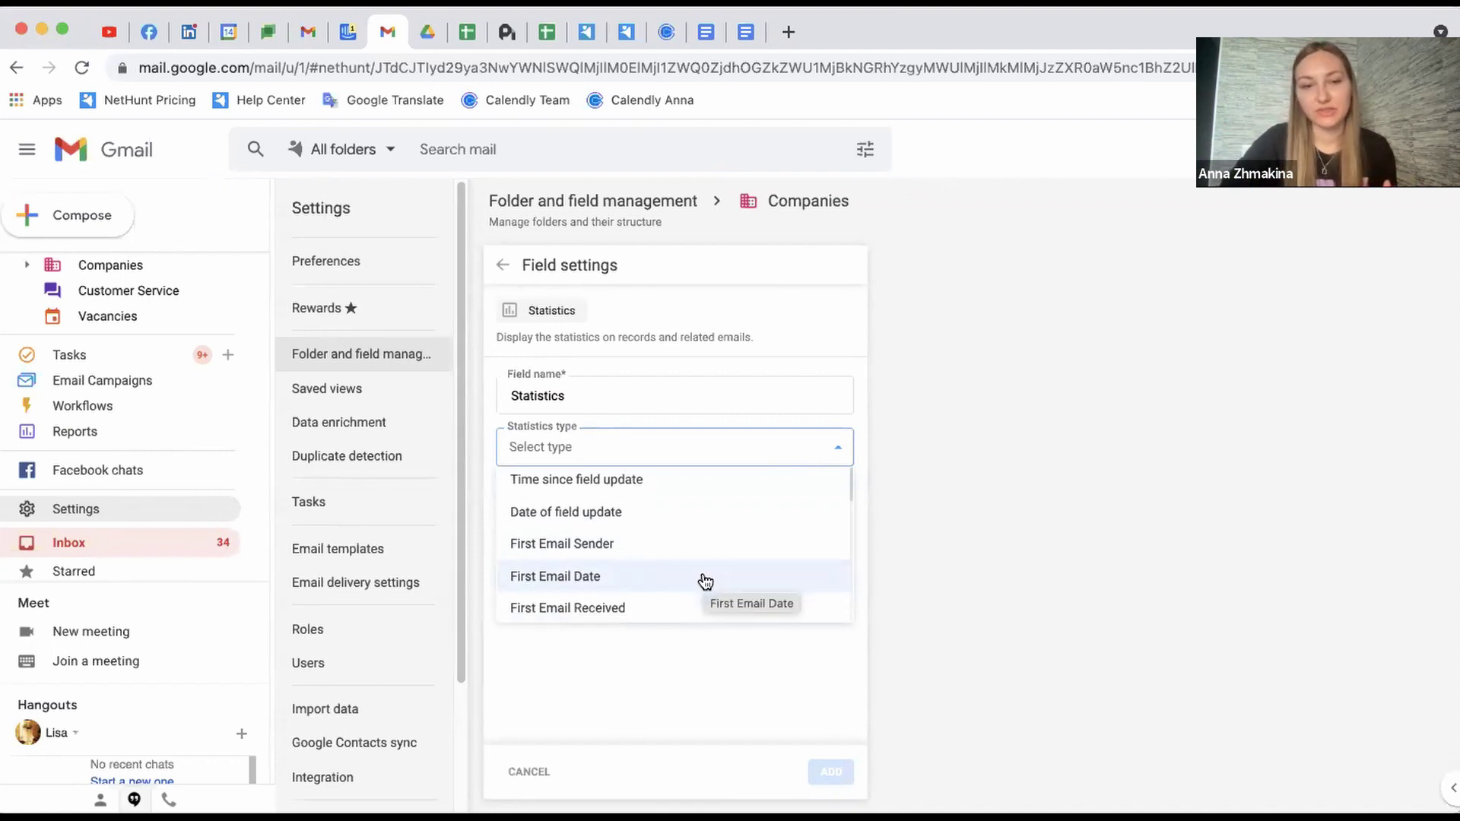
scroll(705, 582, "down", 5)
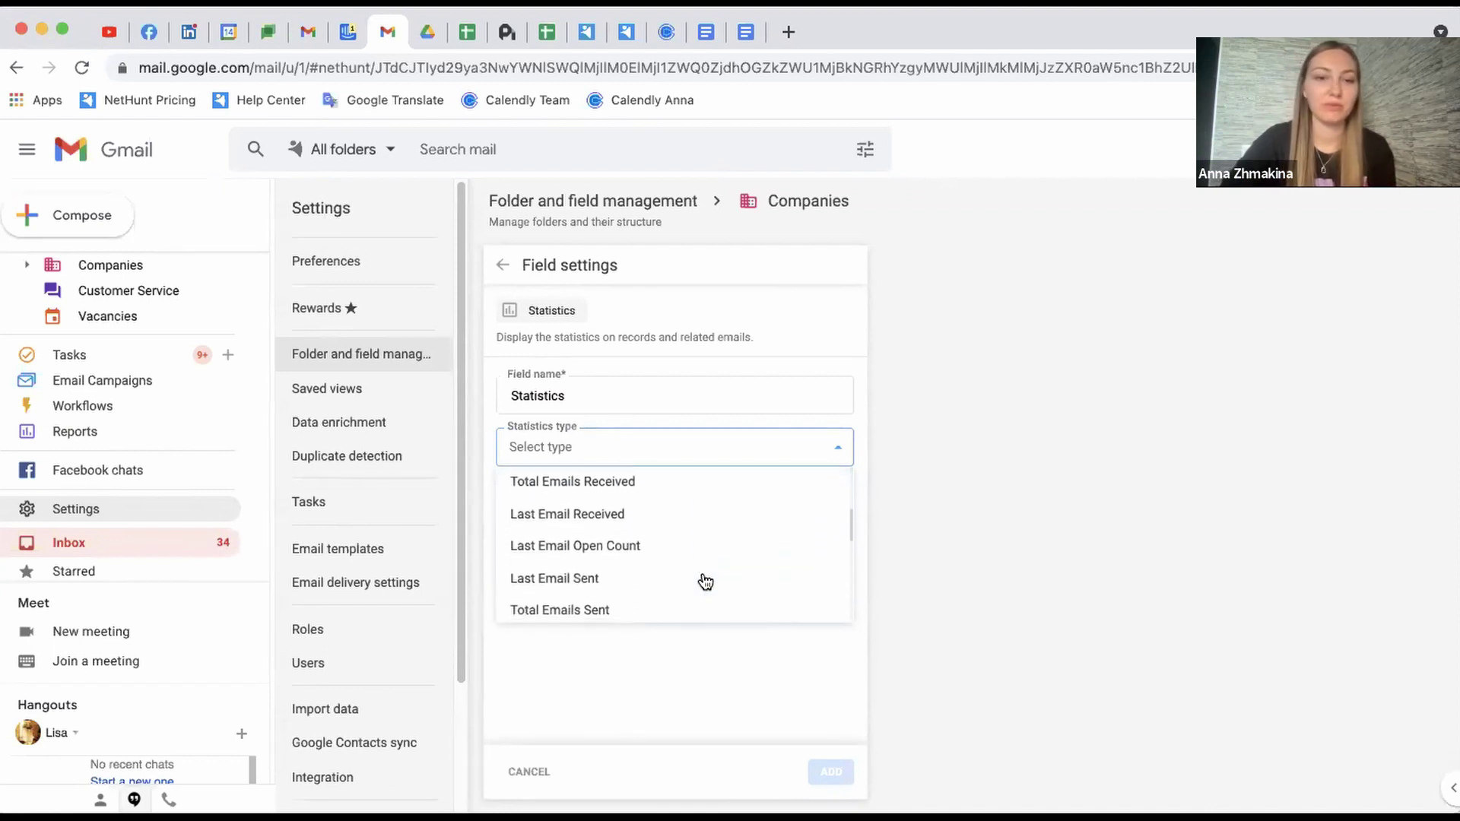
scroll(706, 582, "down", 5)
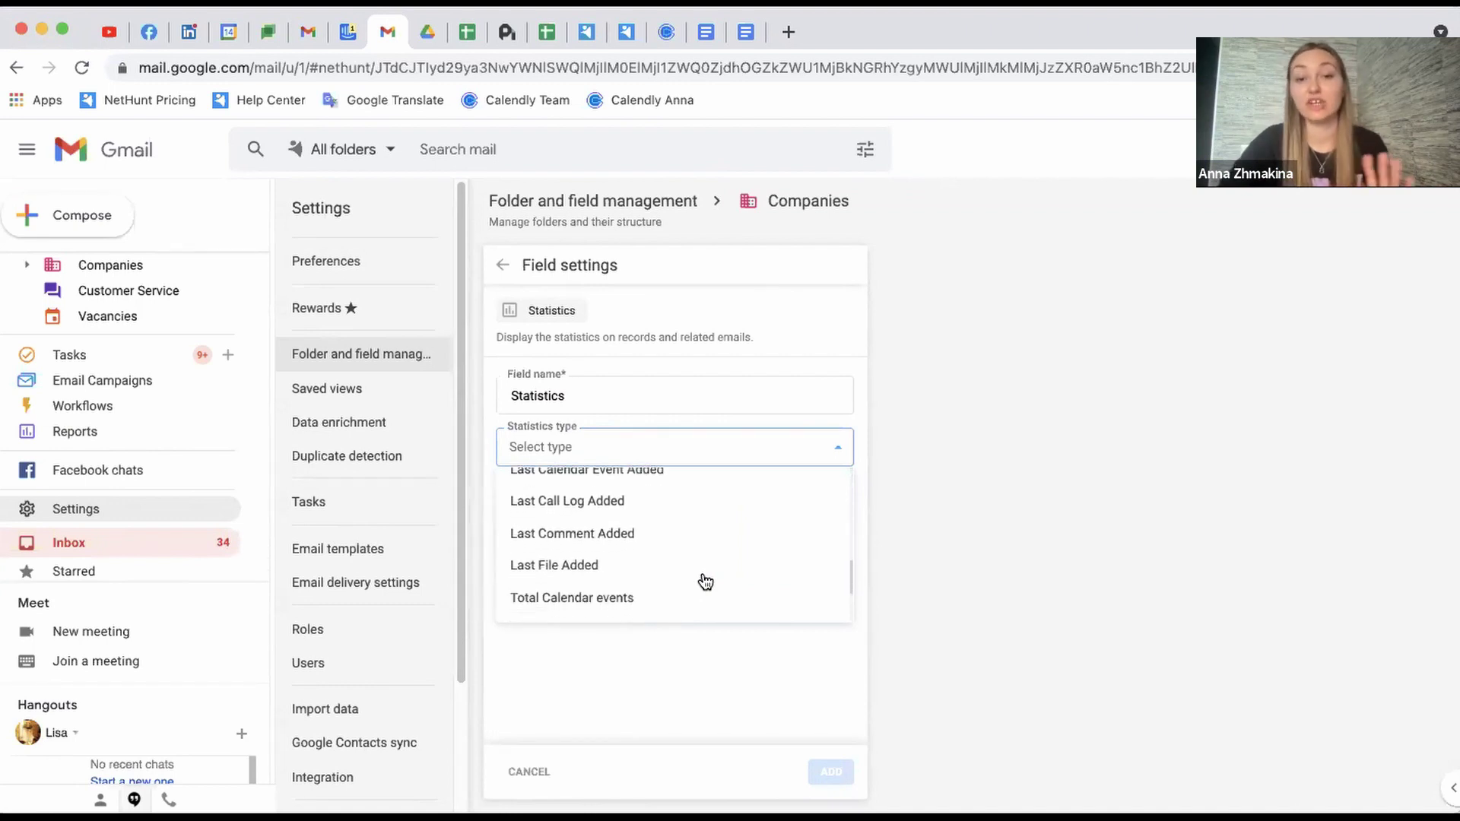
scroll(705, 581, "down", 3)
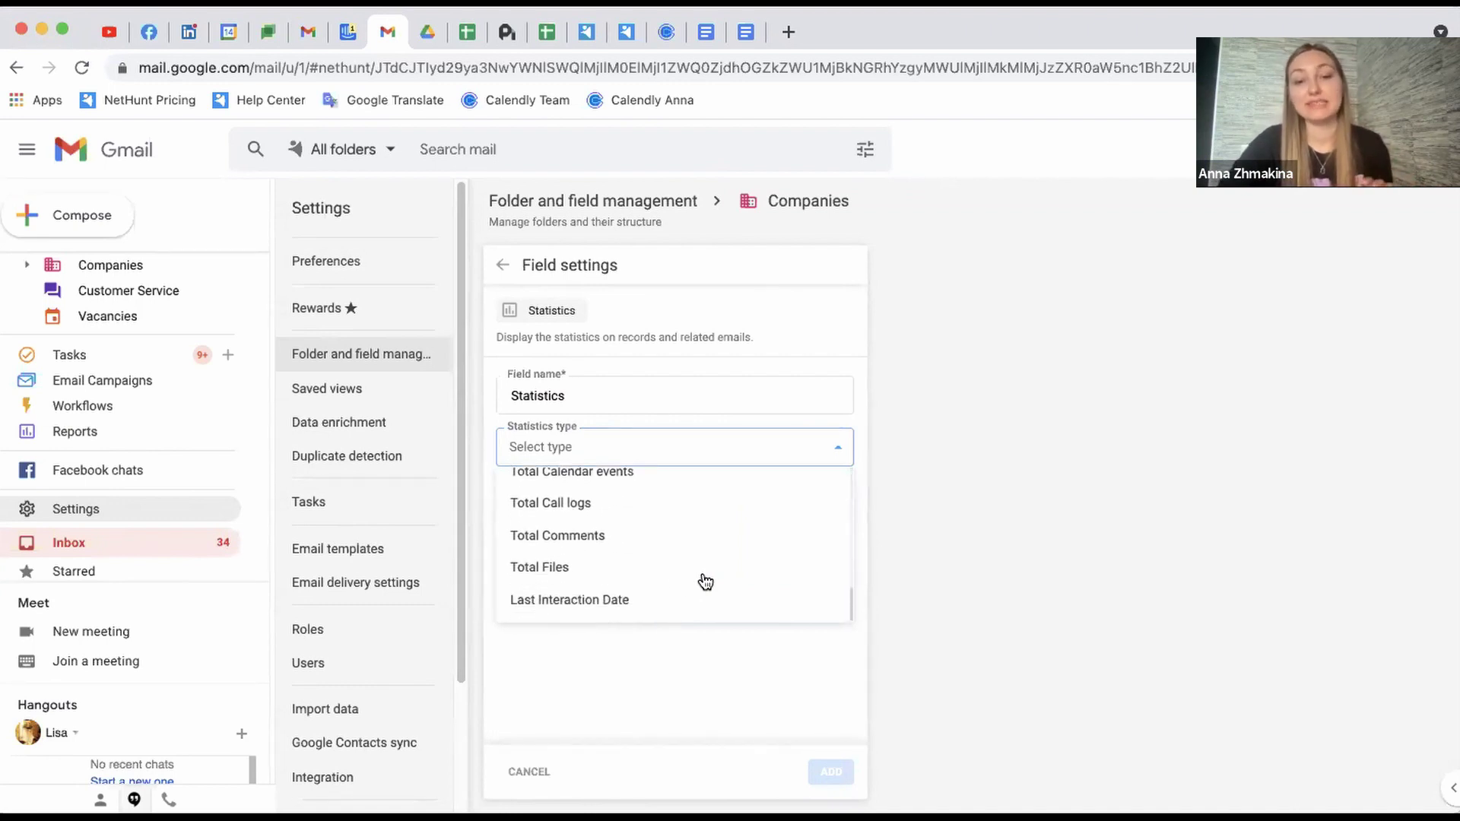
left_click(634, 609)
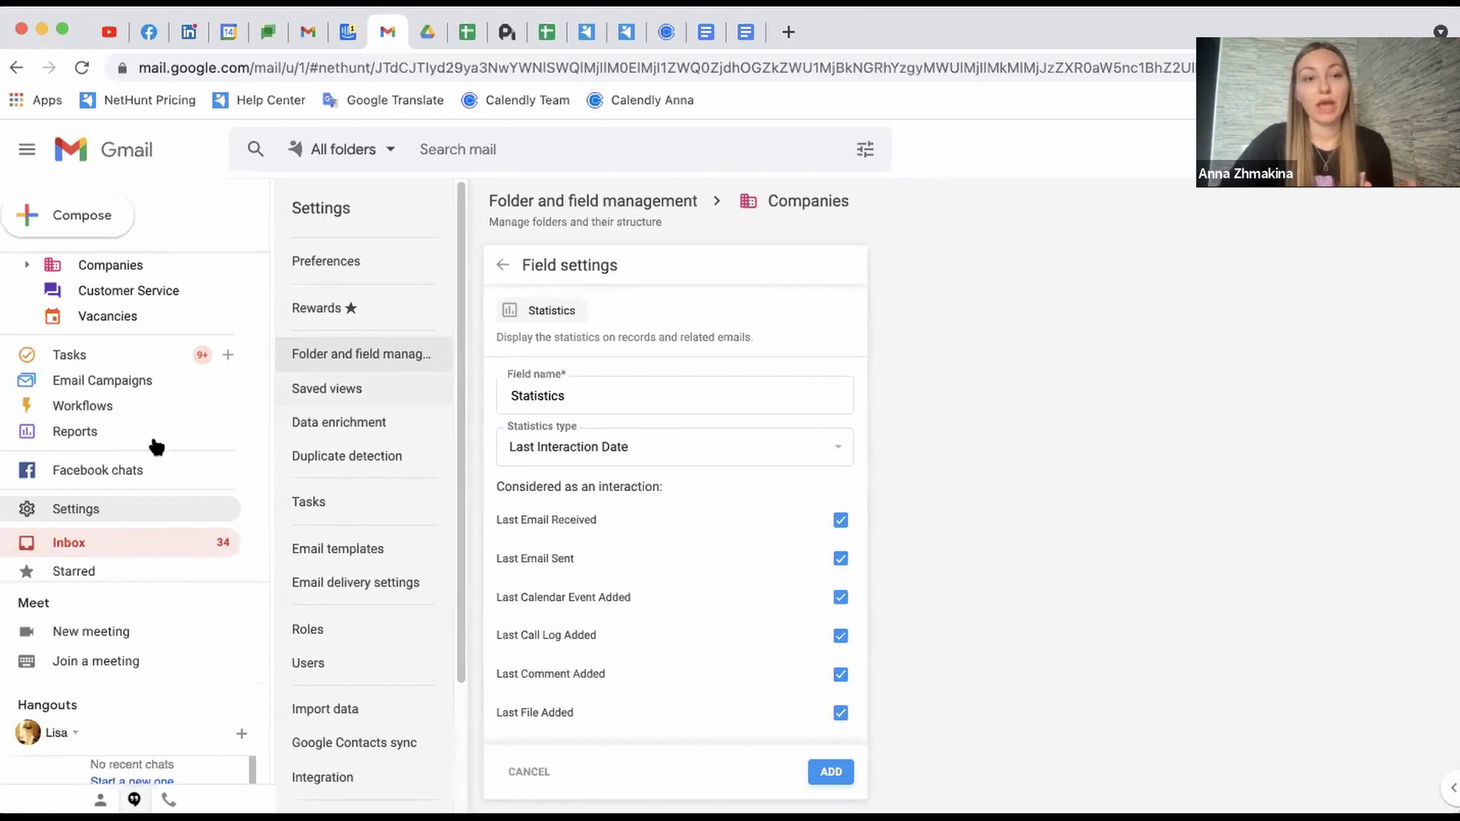
scroll(145, 448, "down", 1)
scroll(143, 449, "up", 3)
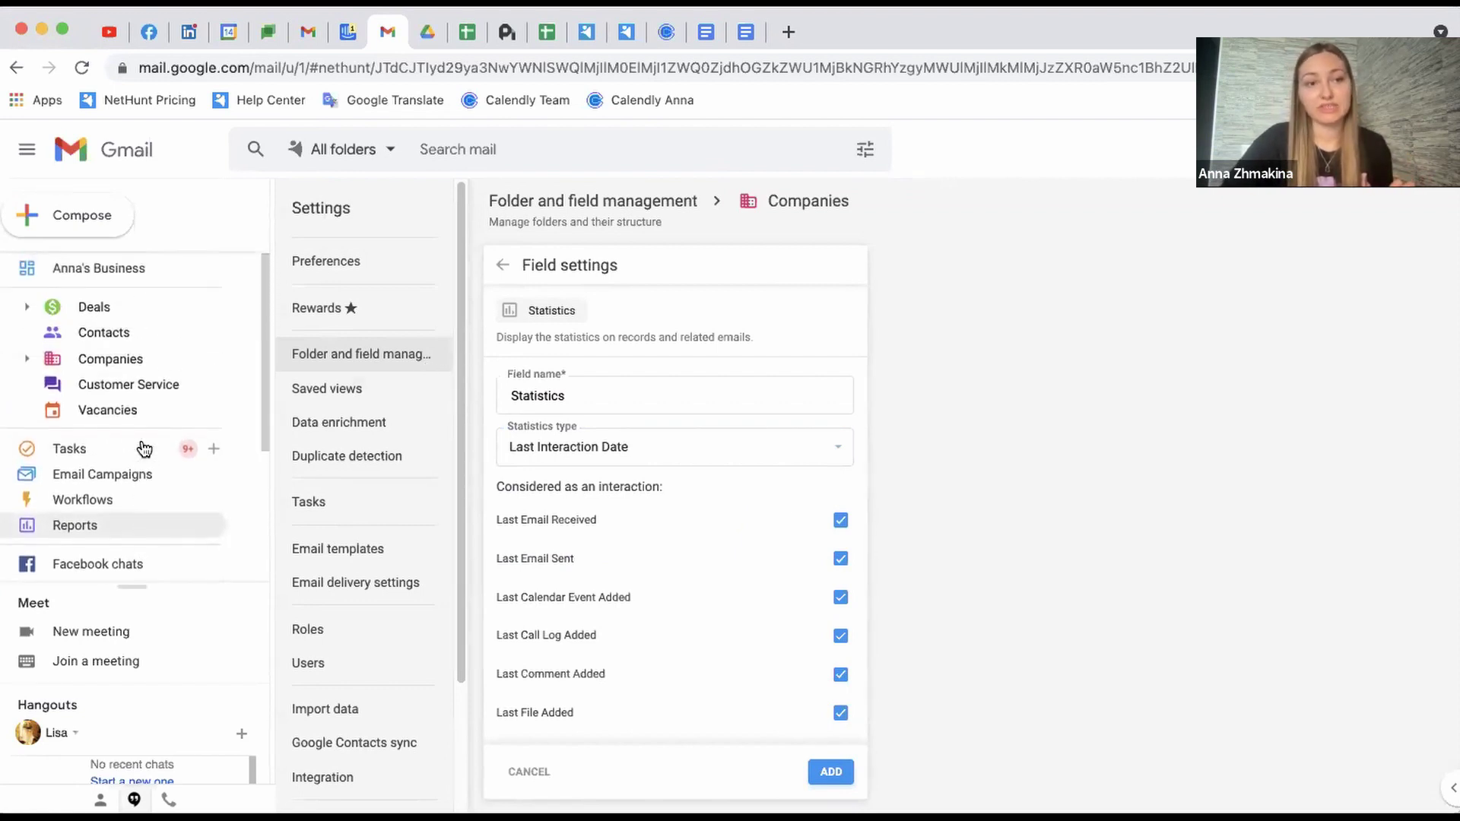
Back in All Companies, add a Last Contact Date filter set to last 7 days.
left_click(130, 370)
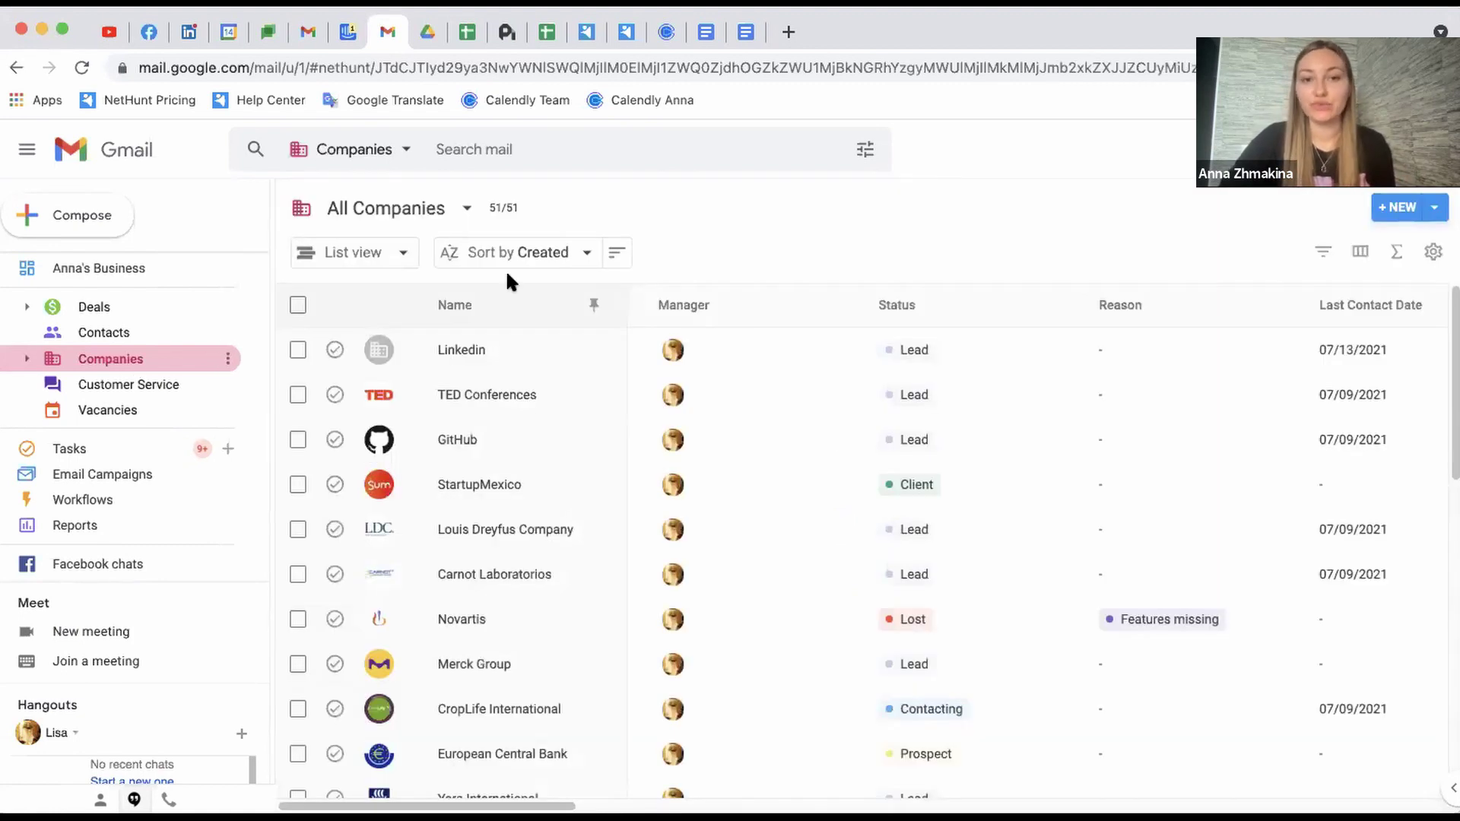
left_click(1323, 252)
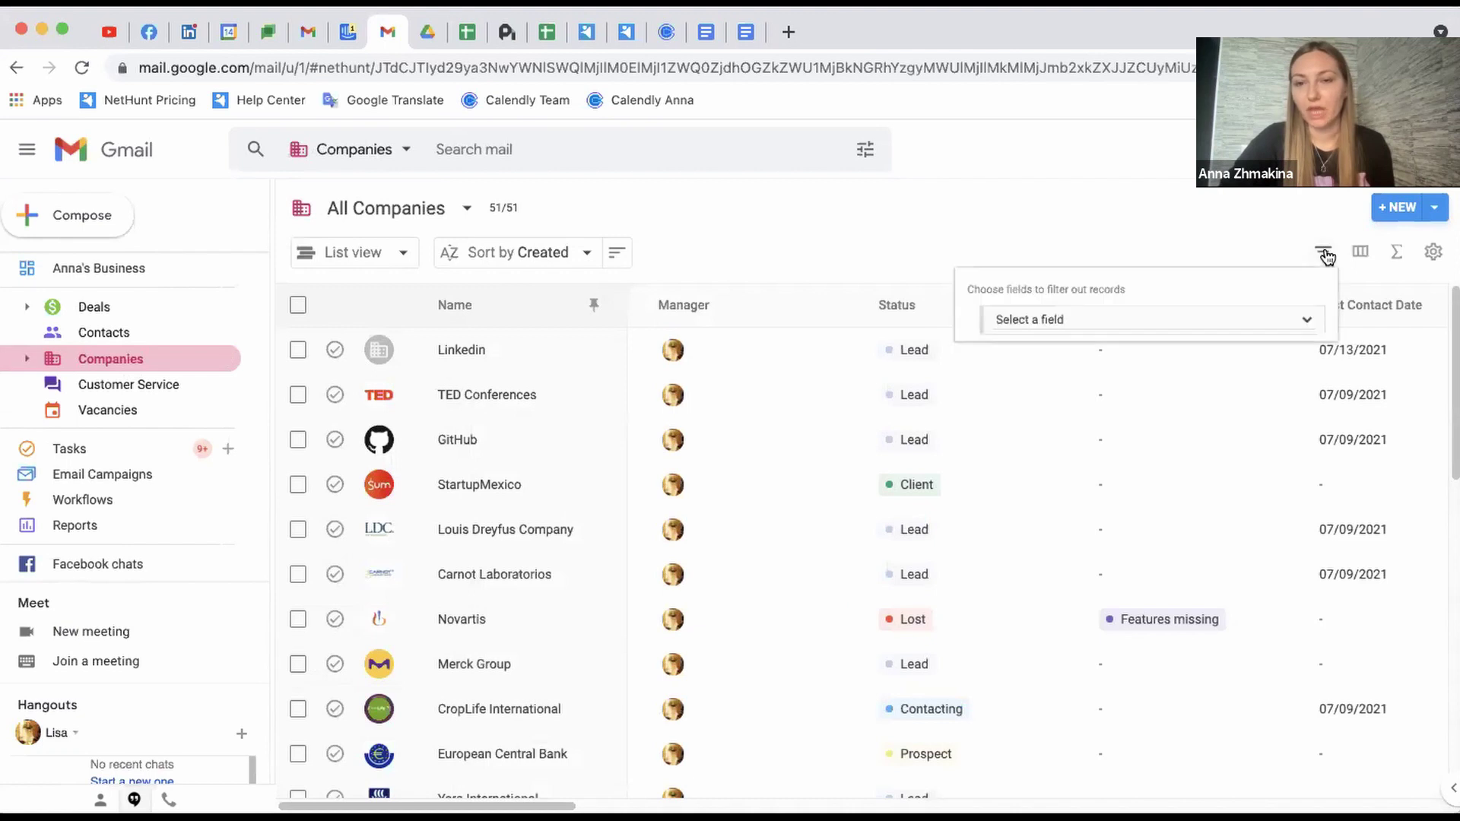
left_click(1220, 315)
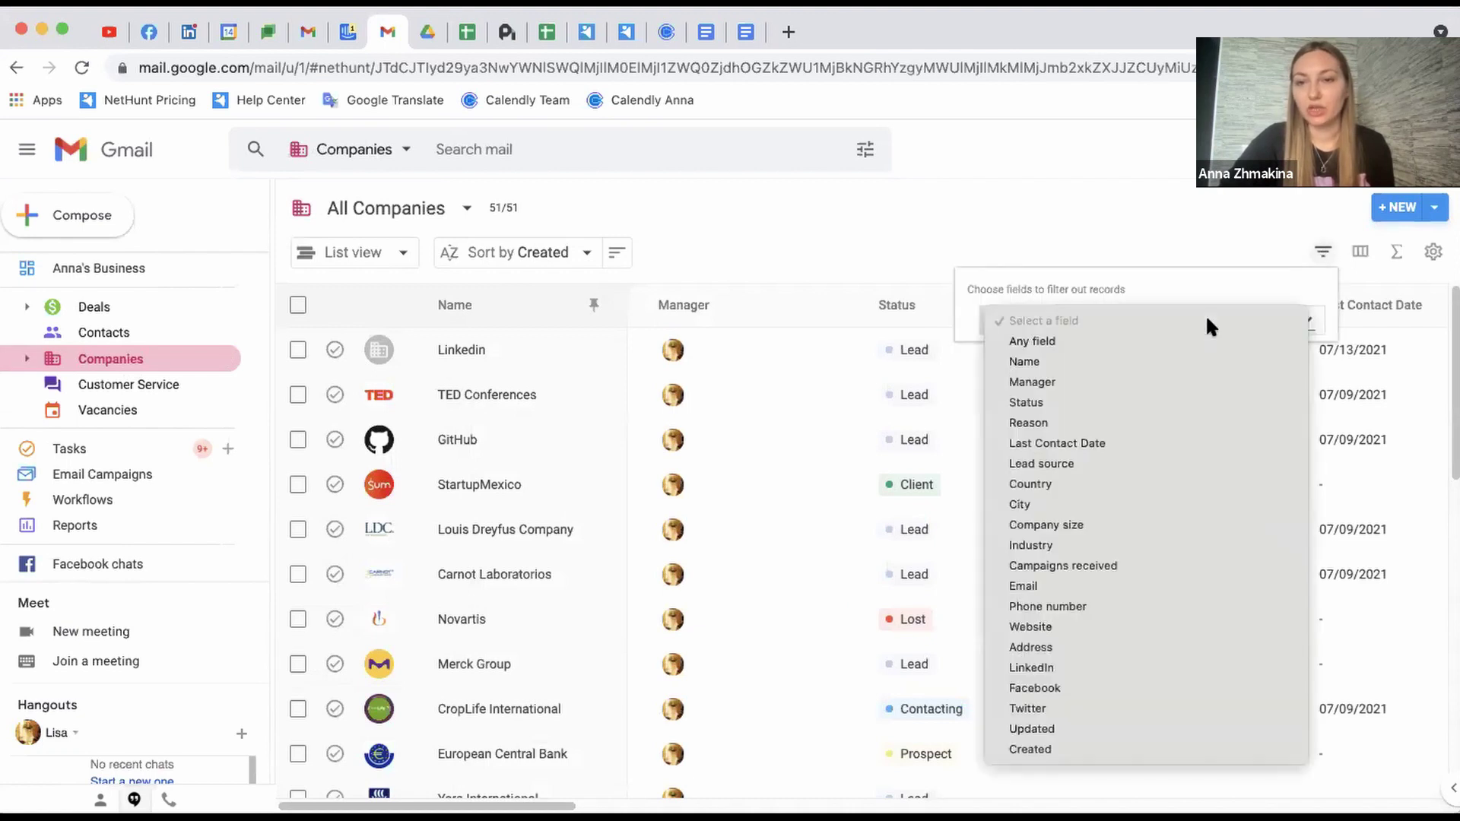
left_click(1165, 442)
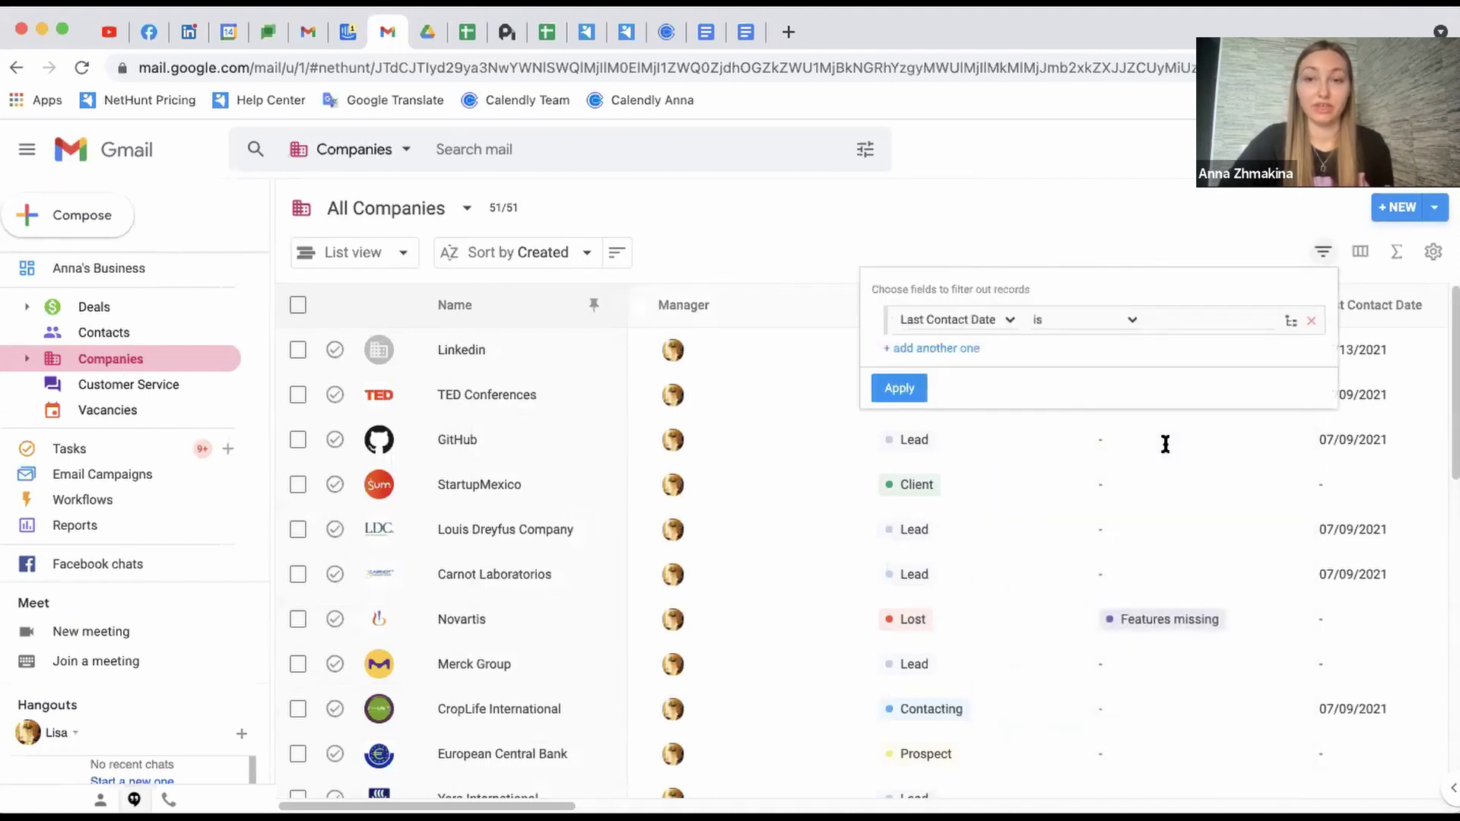
left_click(1189, 318)
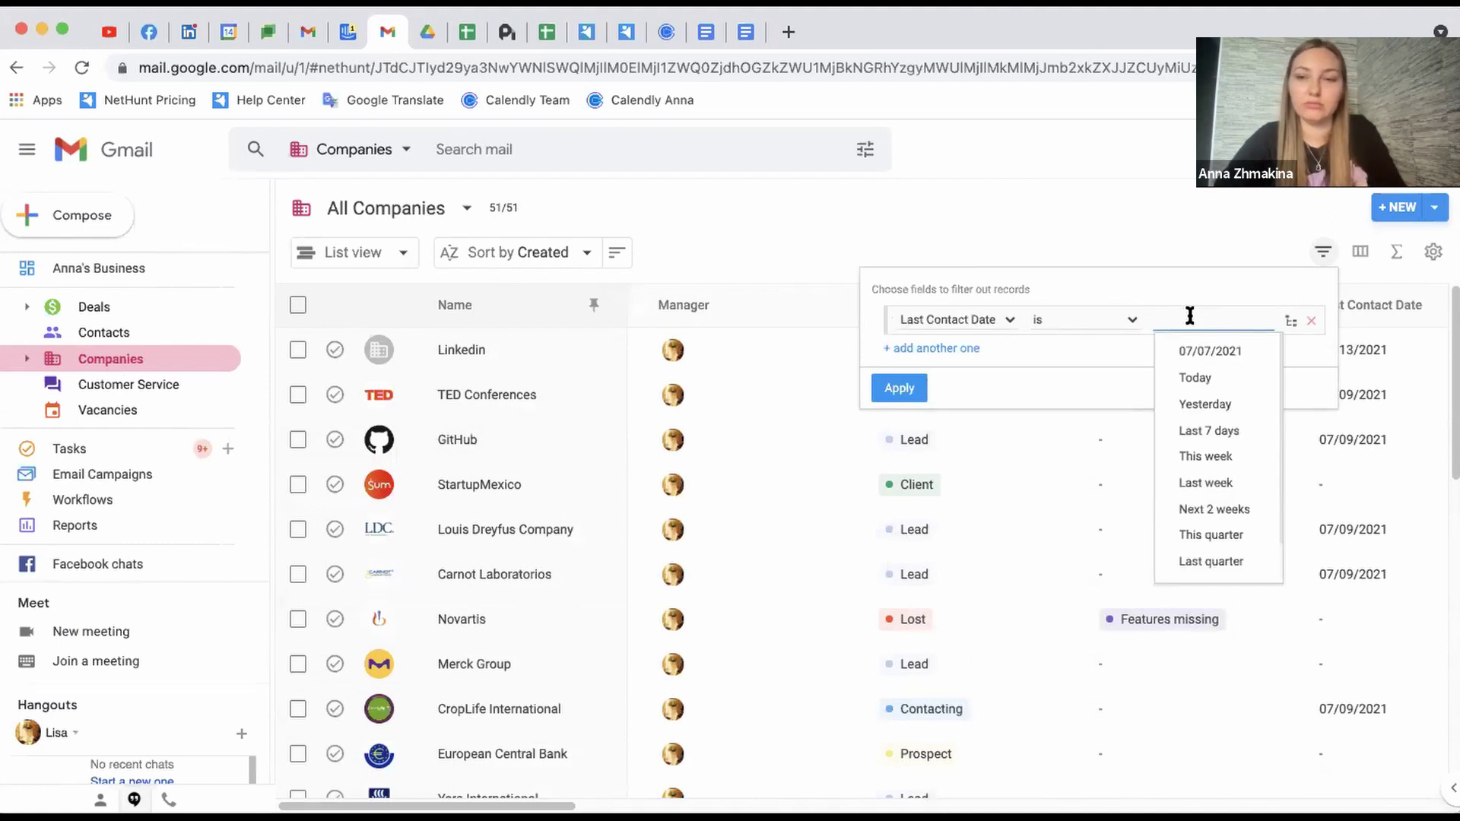
left_click(1214, 438)
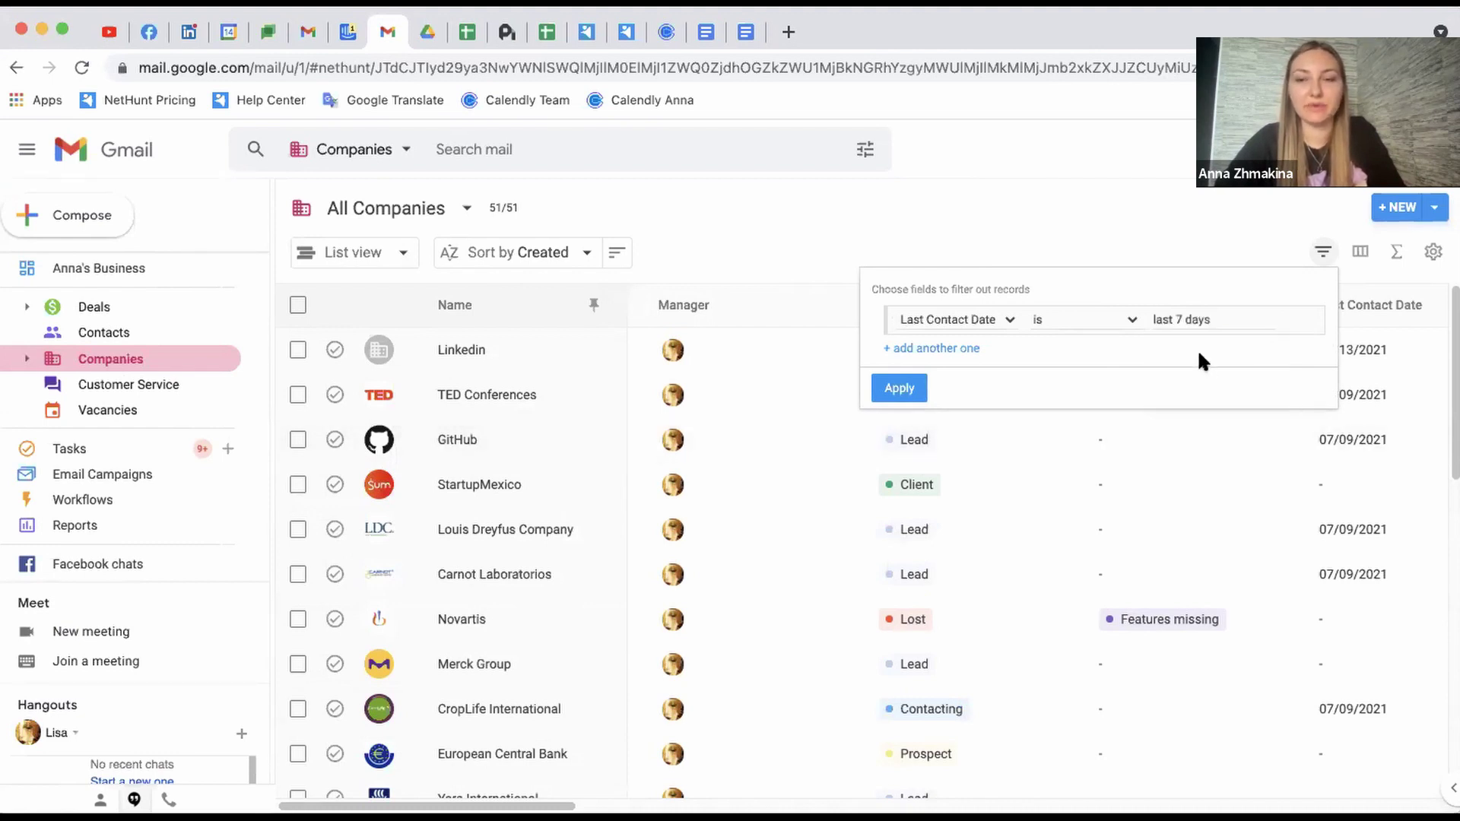
Change the filter to 'less than last 2 days' and apply it, leaving 9 of 51 companies.
left_click(1124, 319)
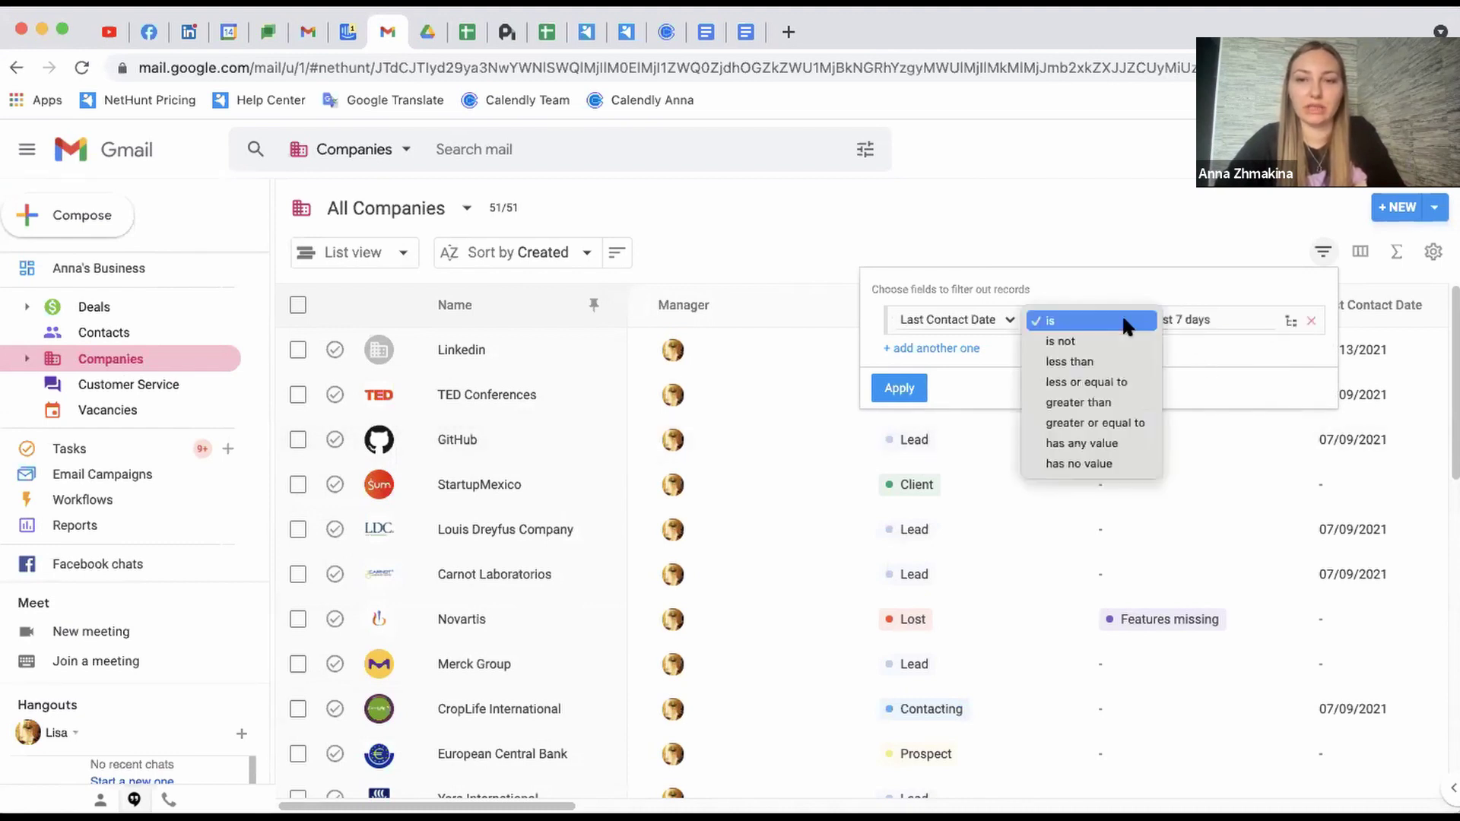
left_click(1118, 362)
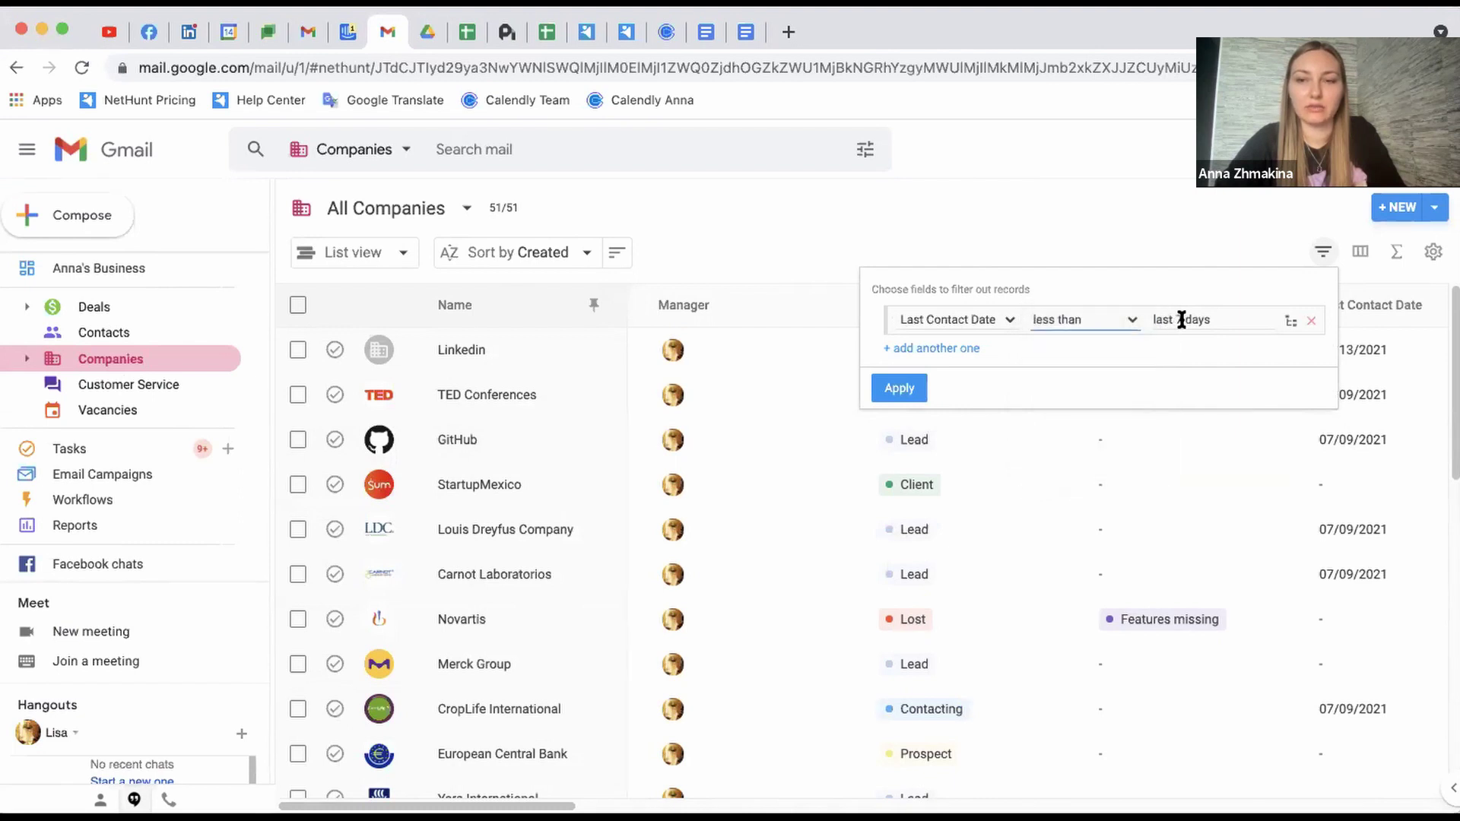
left_click(1181, 319)
key("BackSpace")
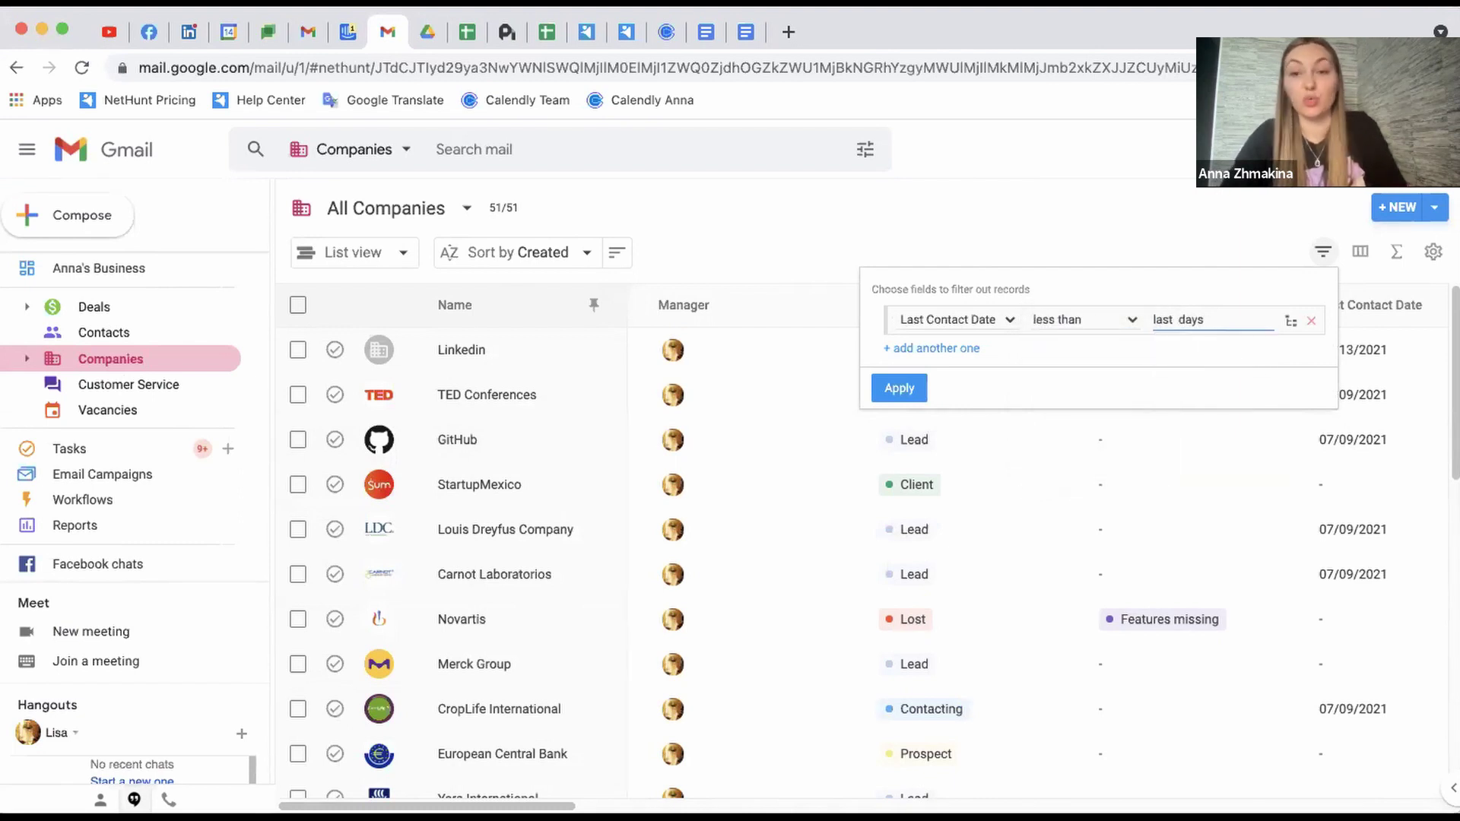
type("2")
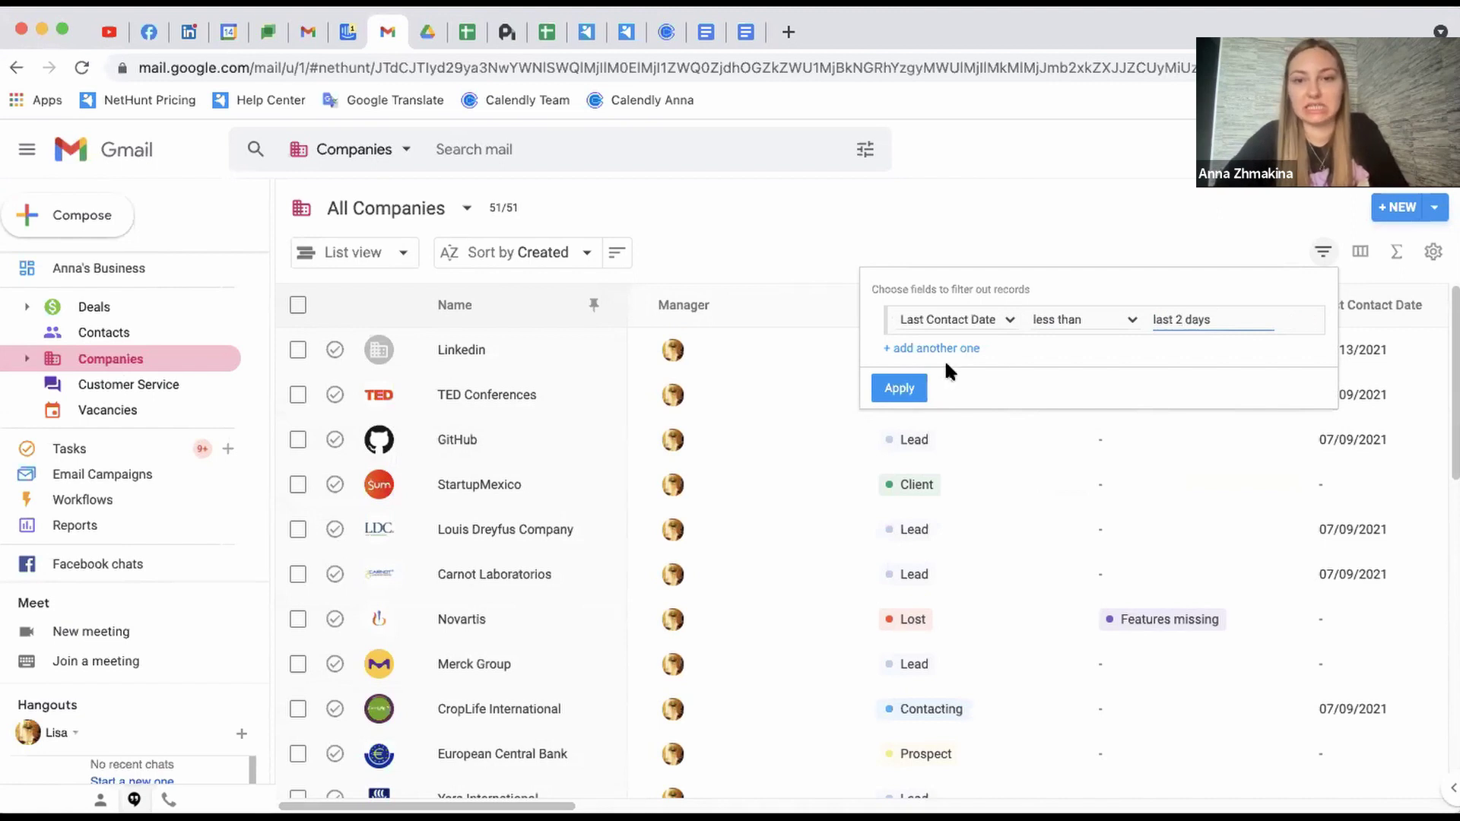
left_click(900, 390)
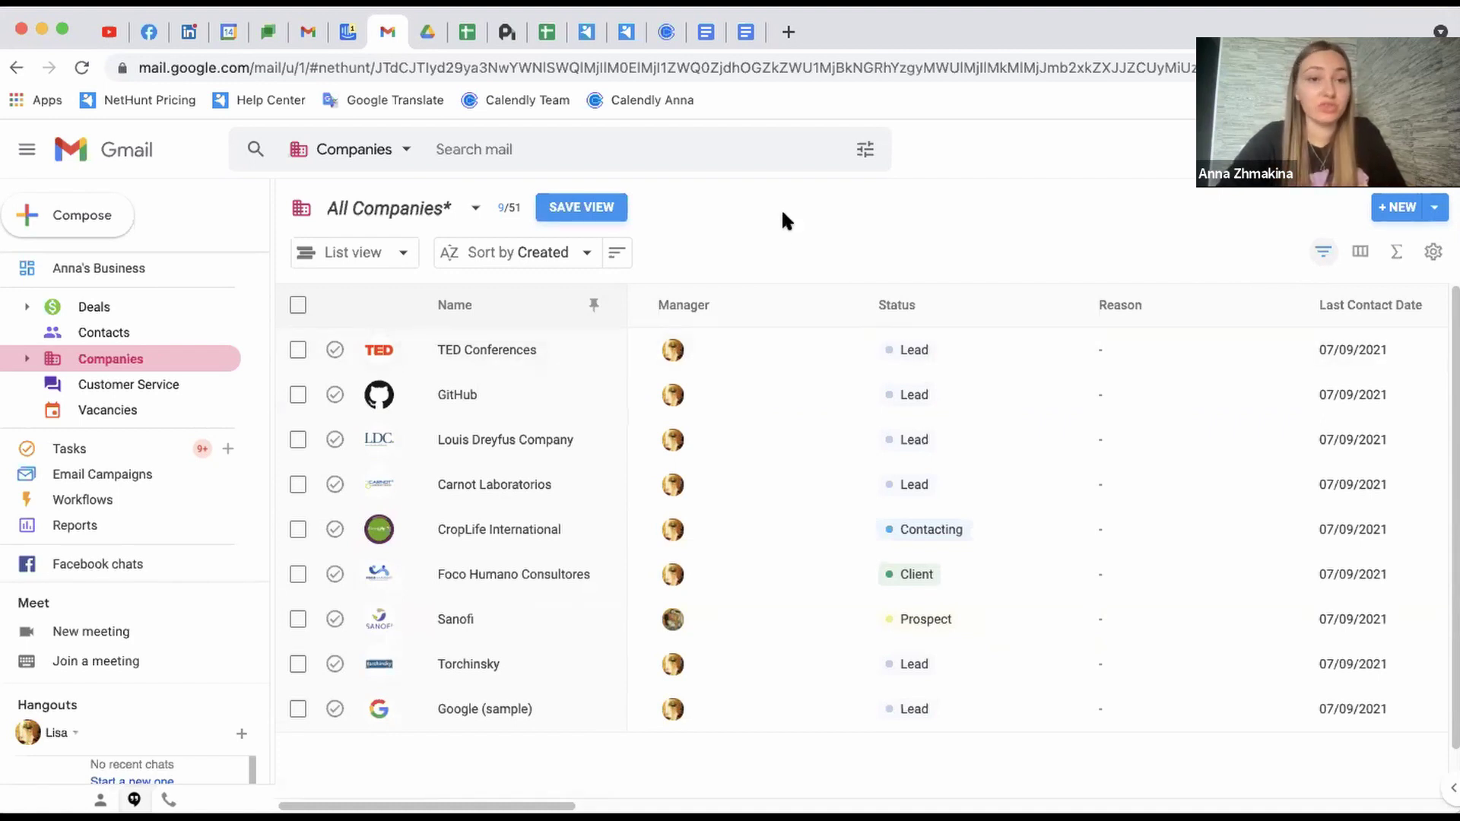
Switch to Card view by Status: 6 Lead, 1 Prospect, 1 Contacting, 1 Client.
left_click(403, 253)
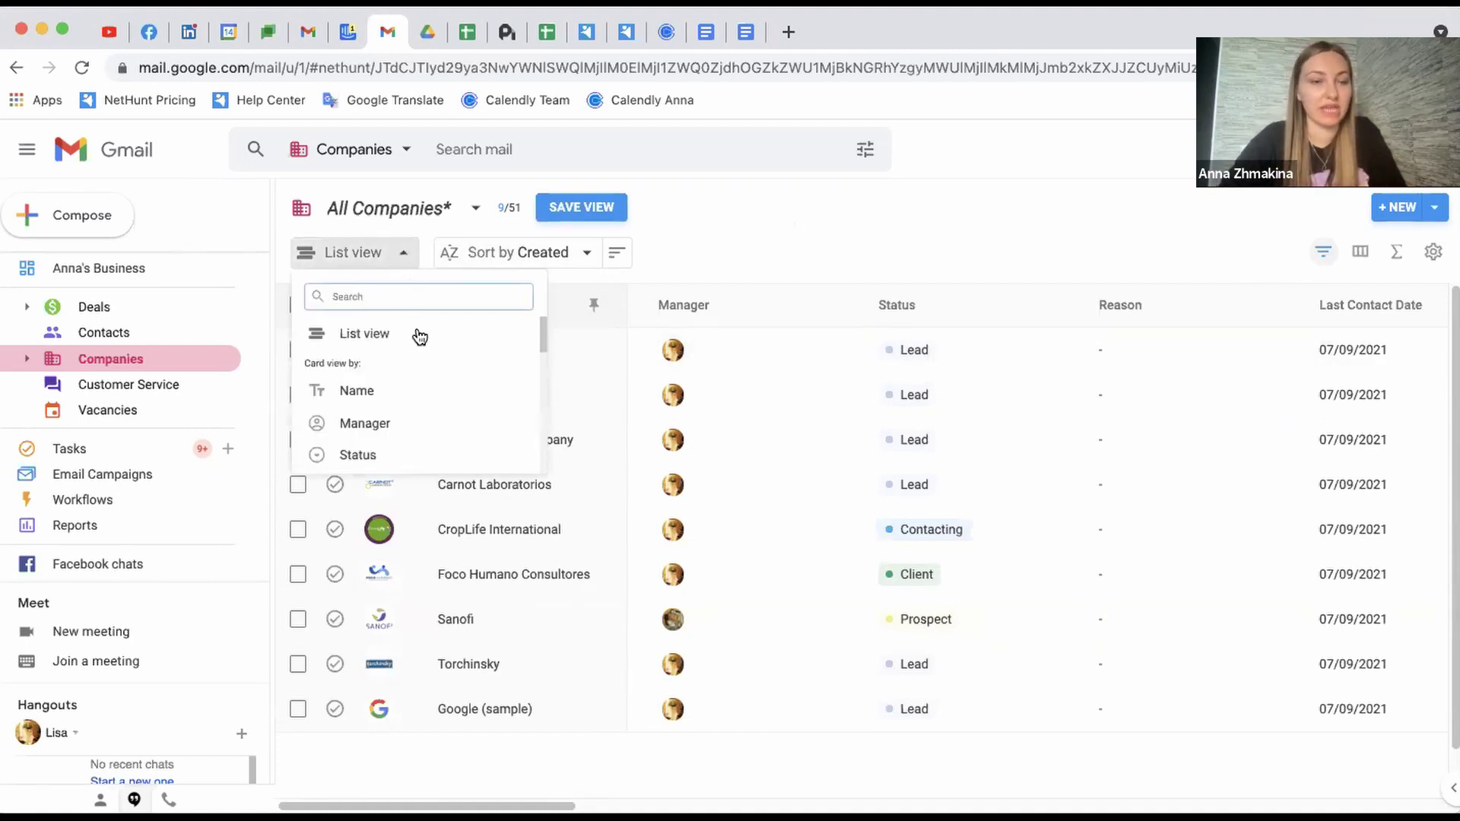
left_click(402, 454)
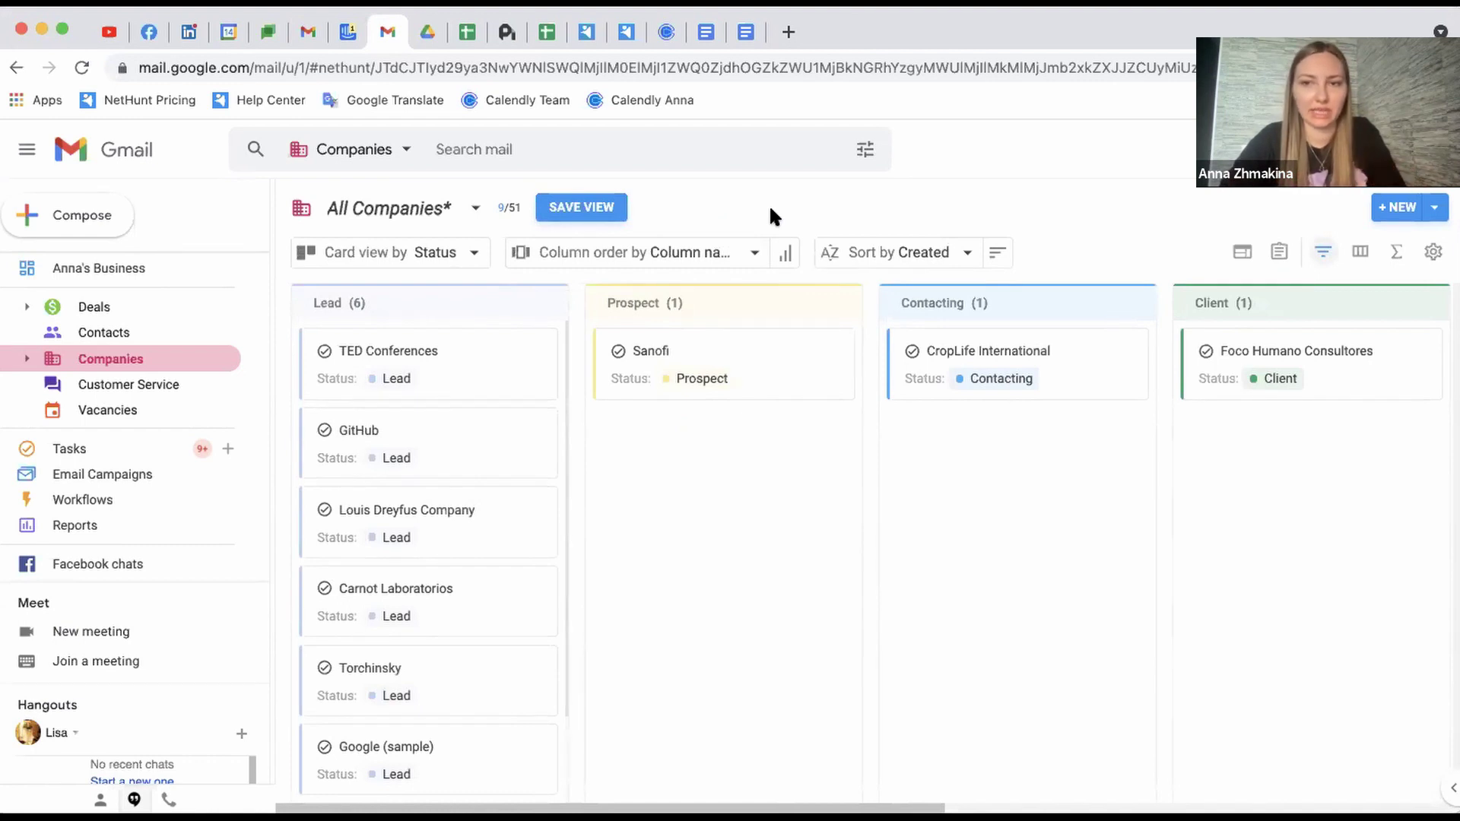
mouse_move(532, 304)
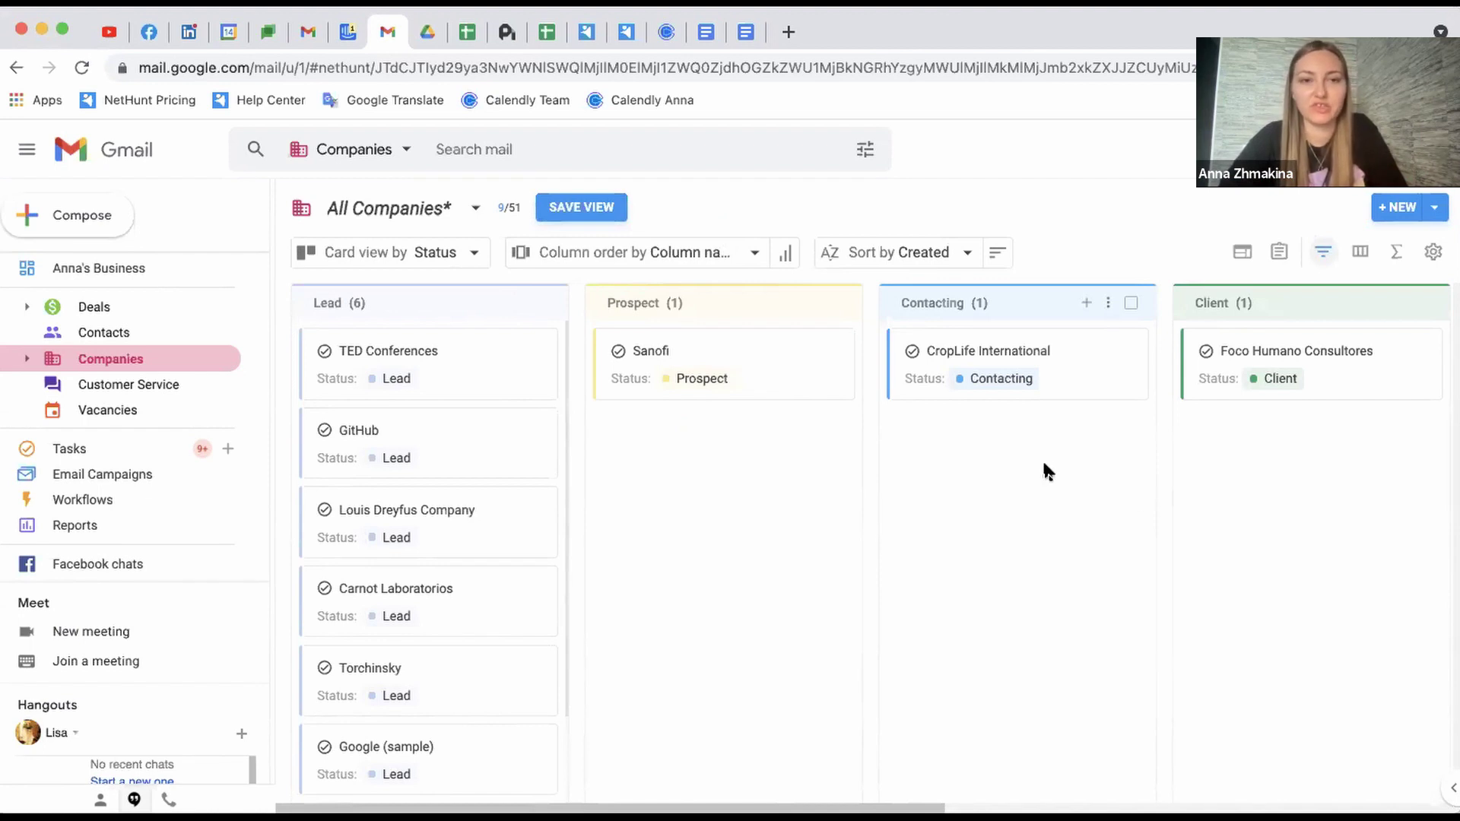
Save the current setup as view 'not contacted for 2 days', visible to Only me.
left_click(596, 206)
type("not con")
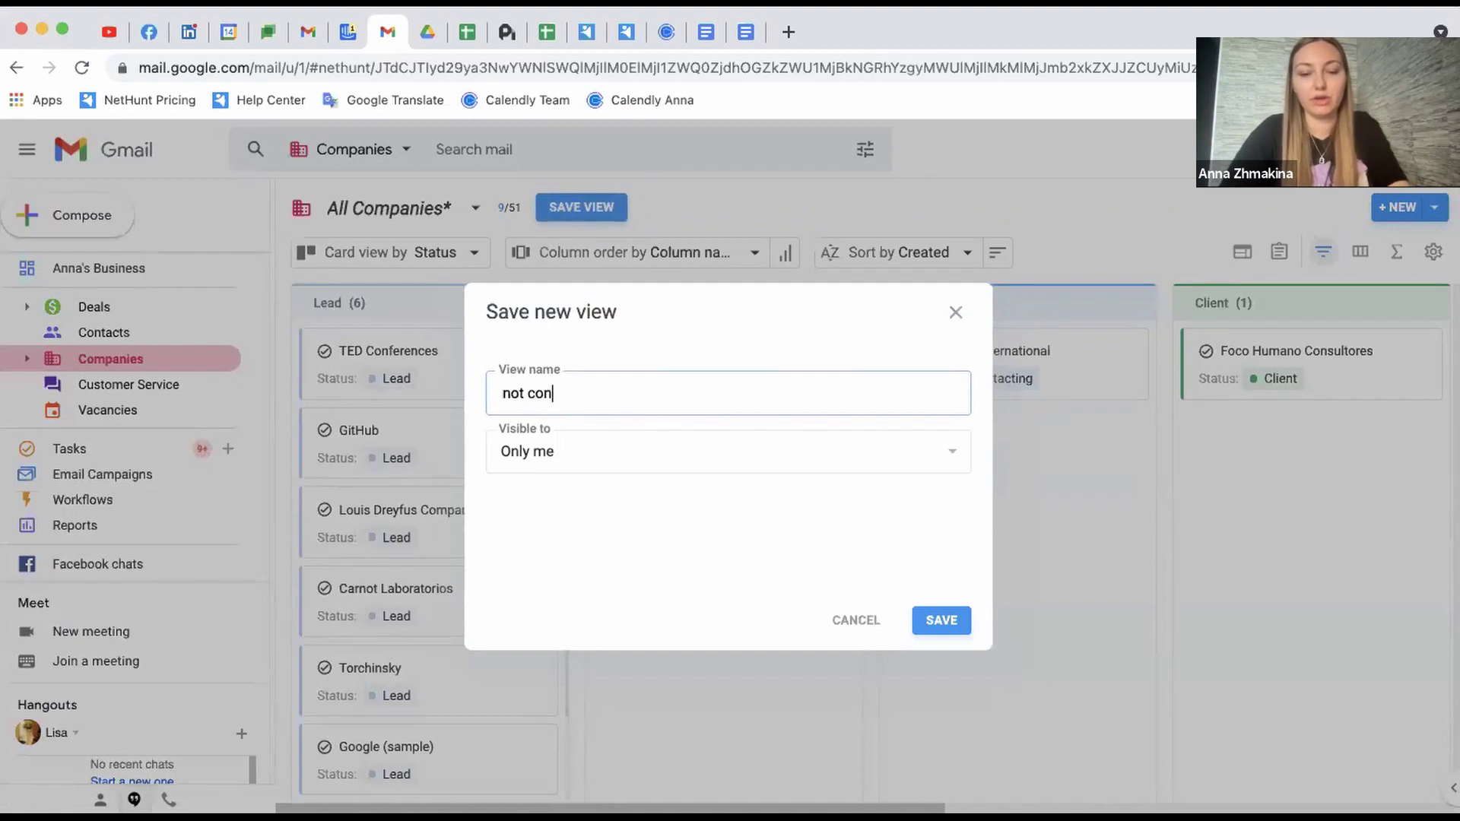
type("tacted")
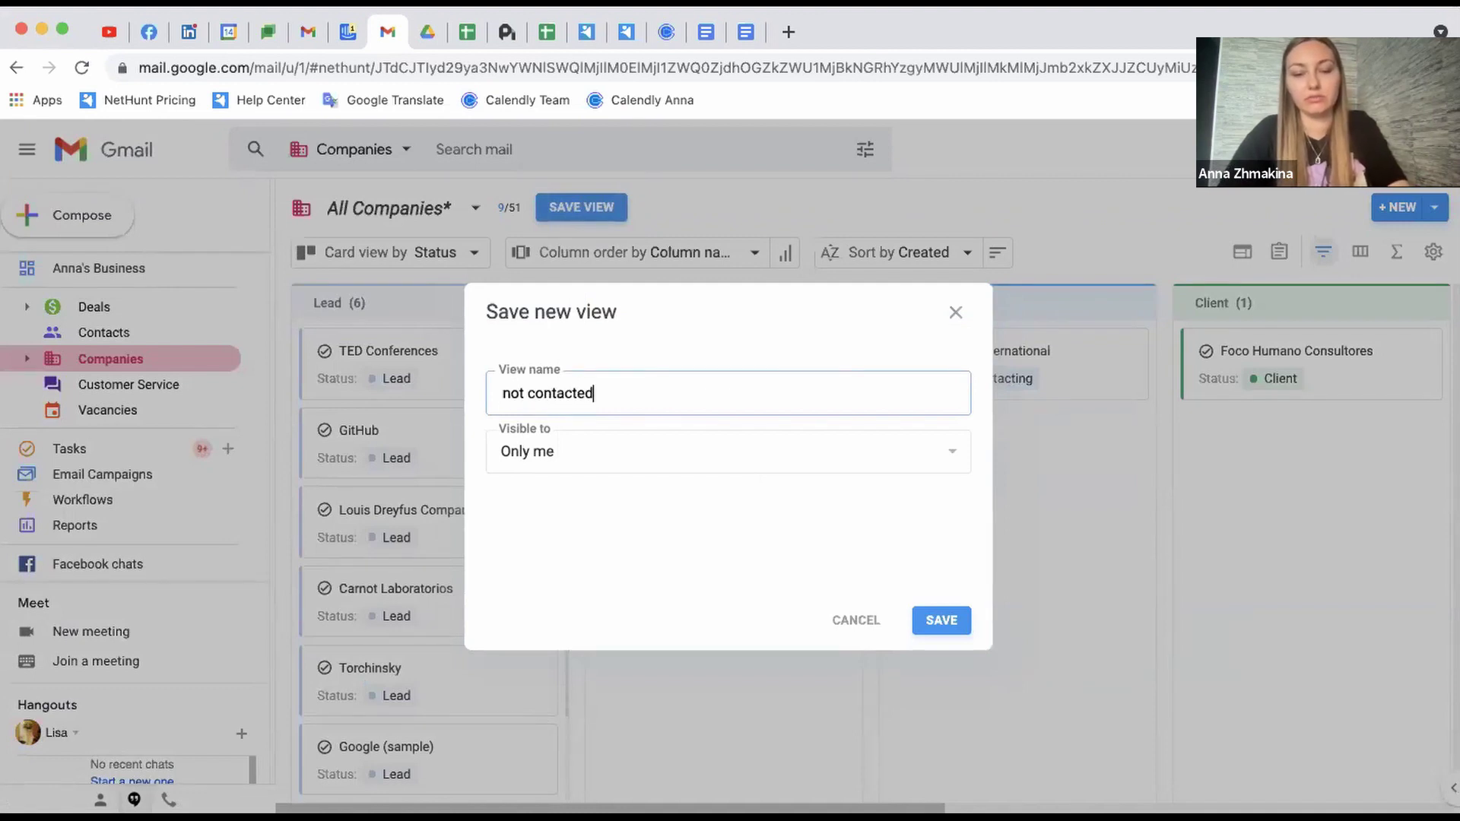
type(" for 2 days")
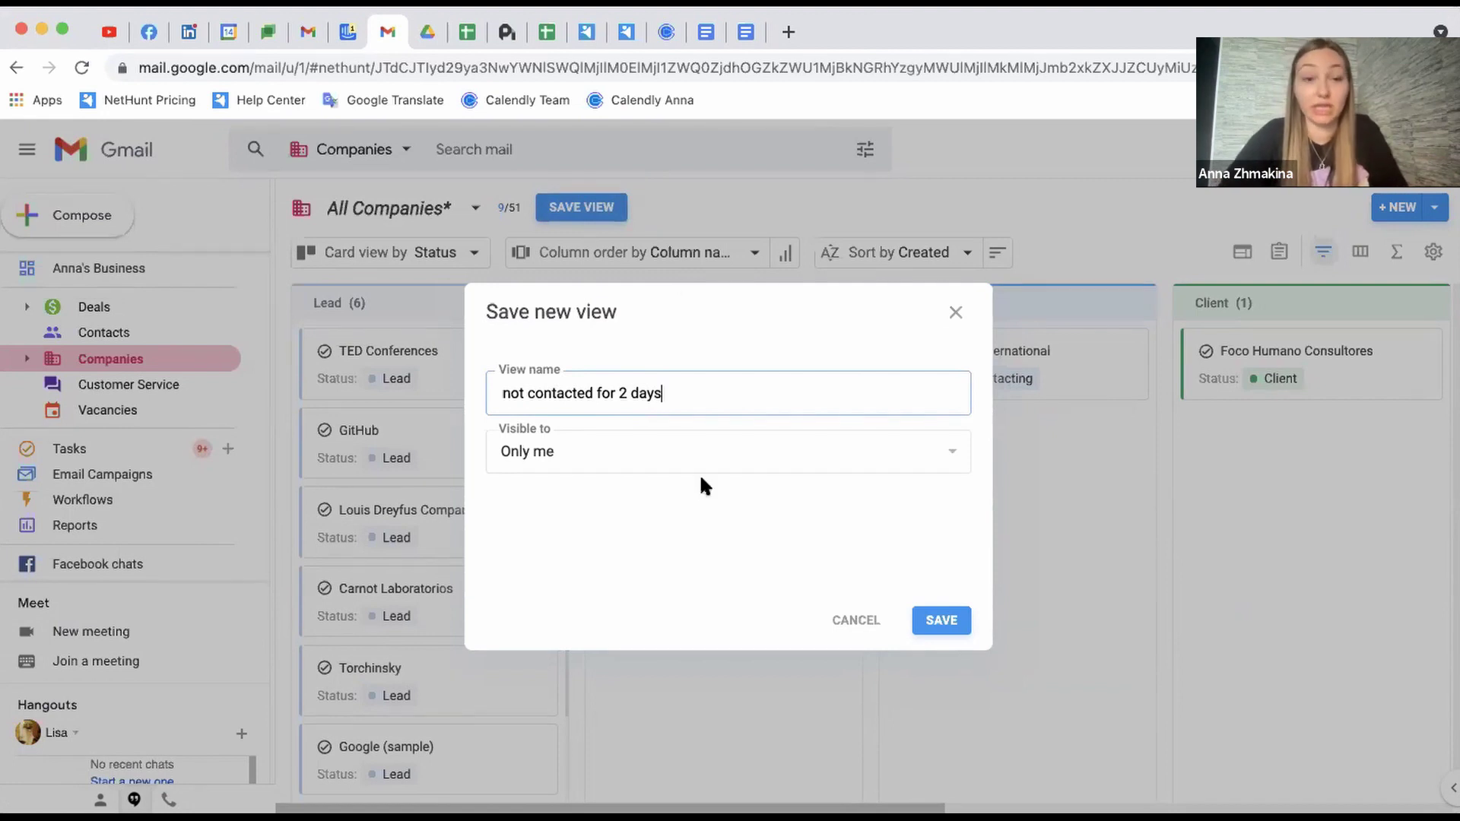
left_click(941, 618)
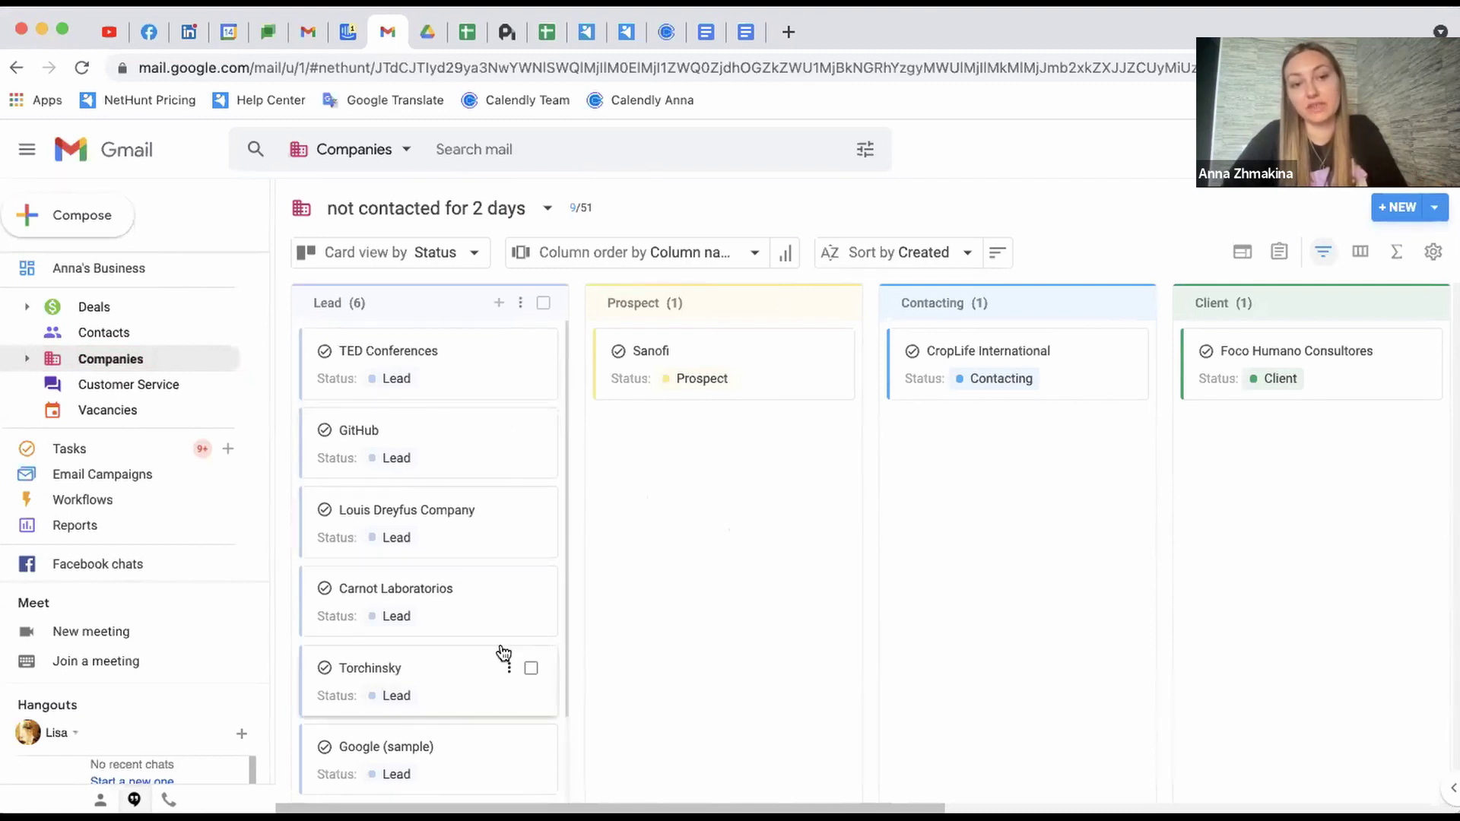
scroll(504, 654, "down", 3)
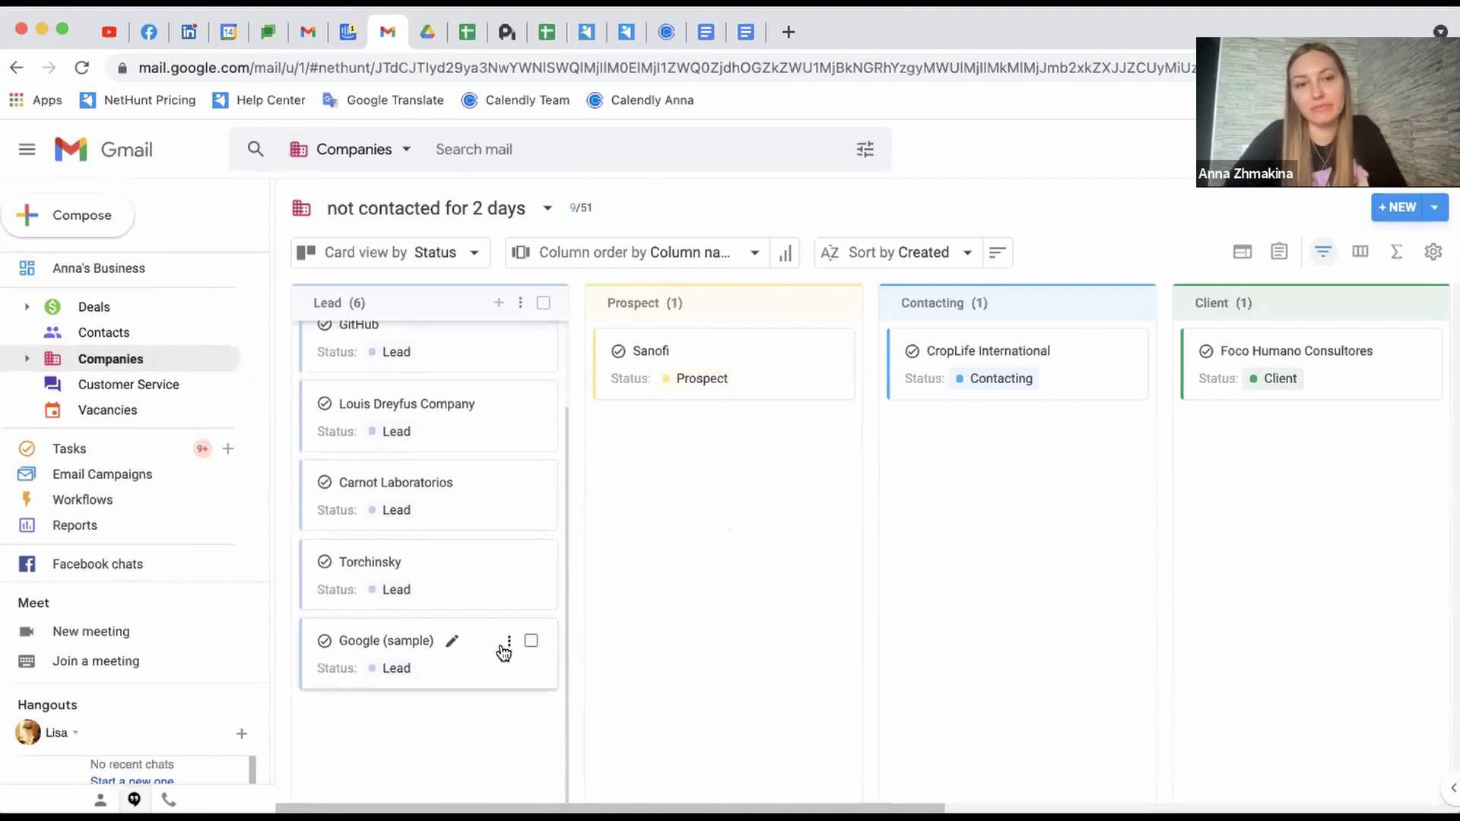
scroll(504, 652, "up", 2)
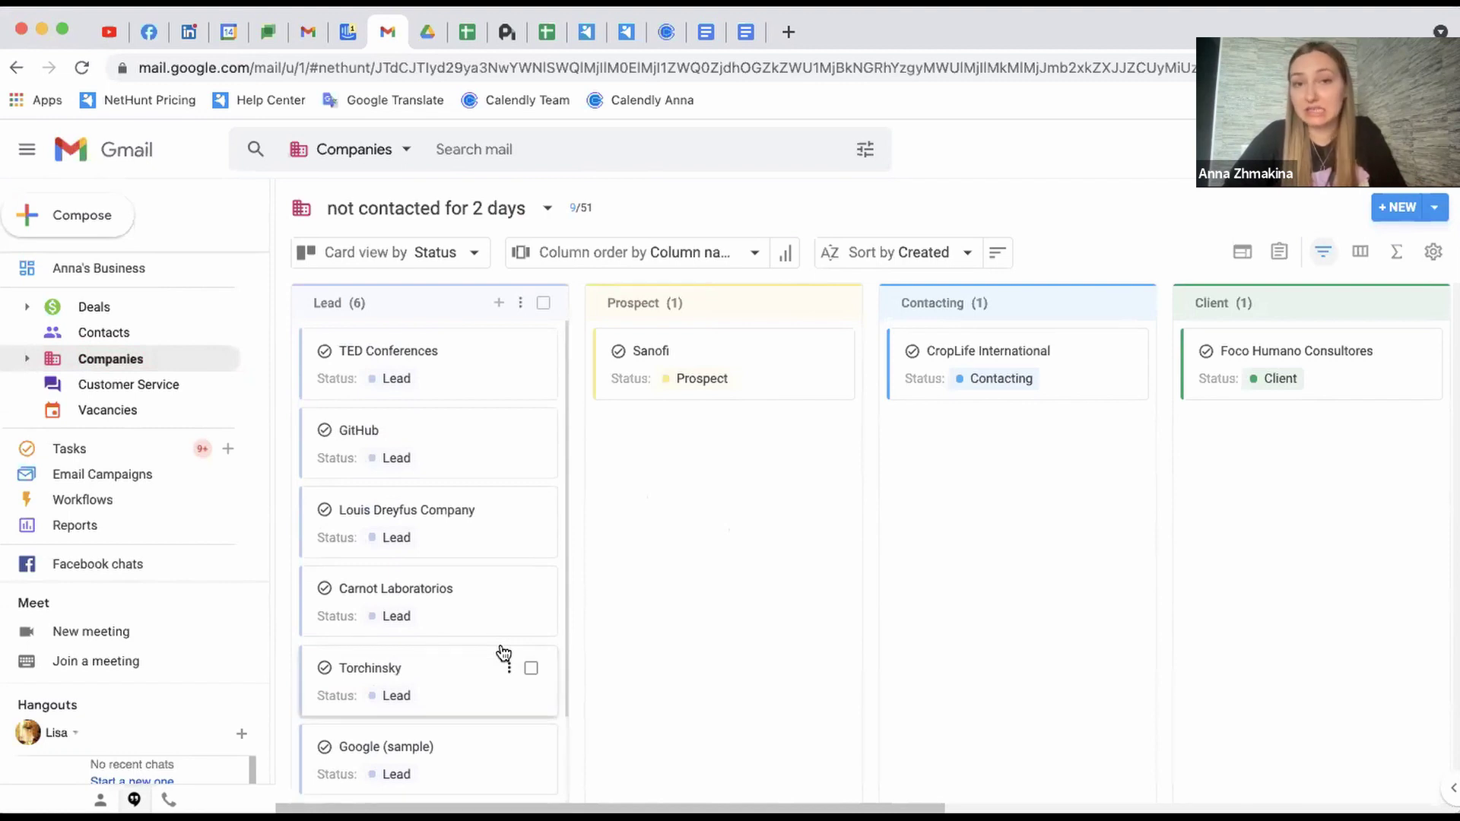
left_click(543, 303)
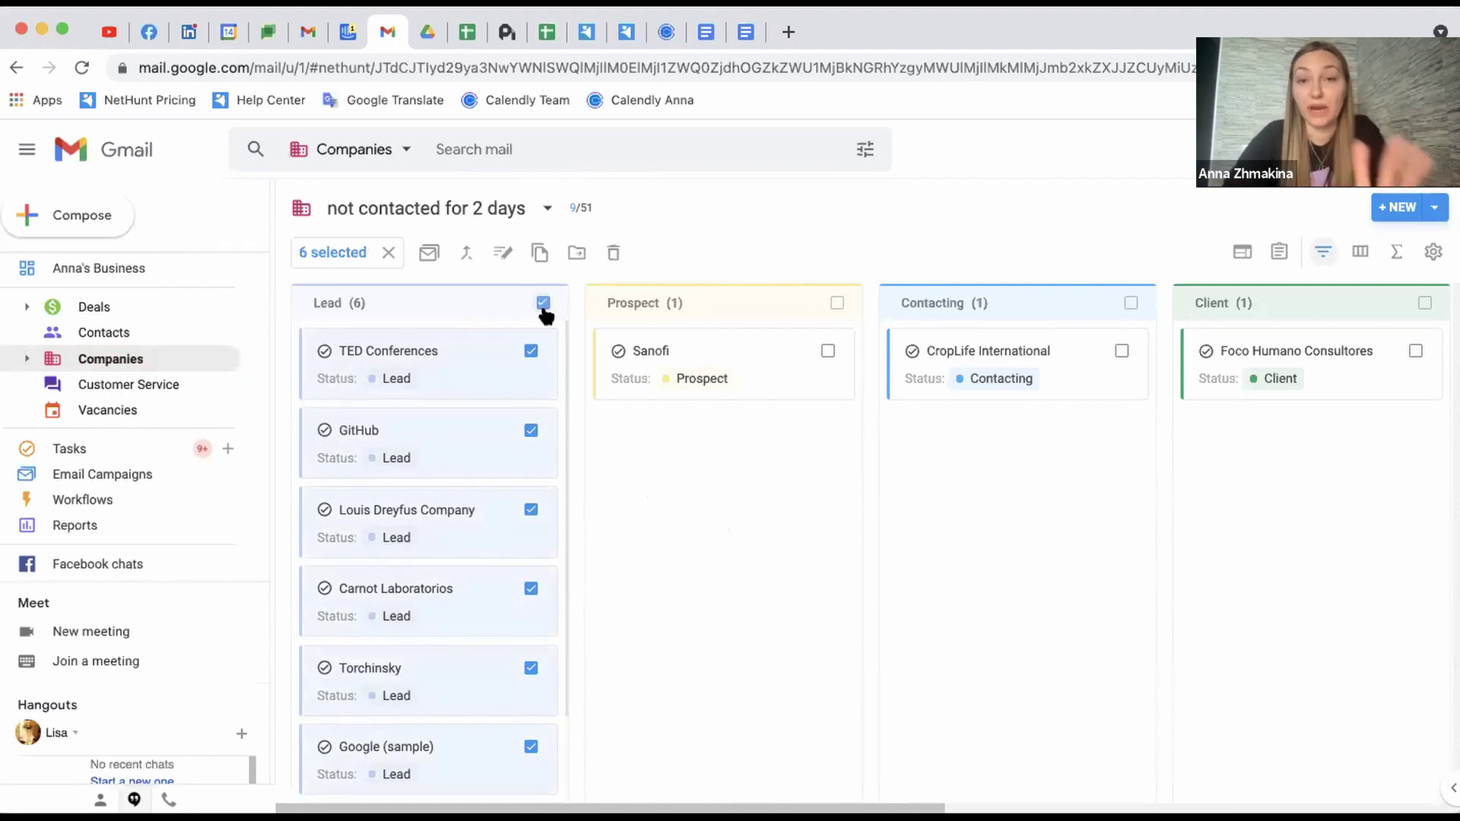
left_click(543, 302)
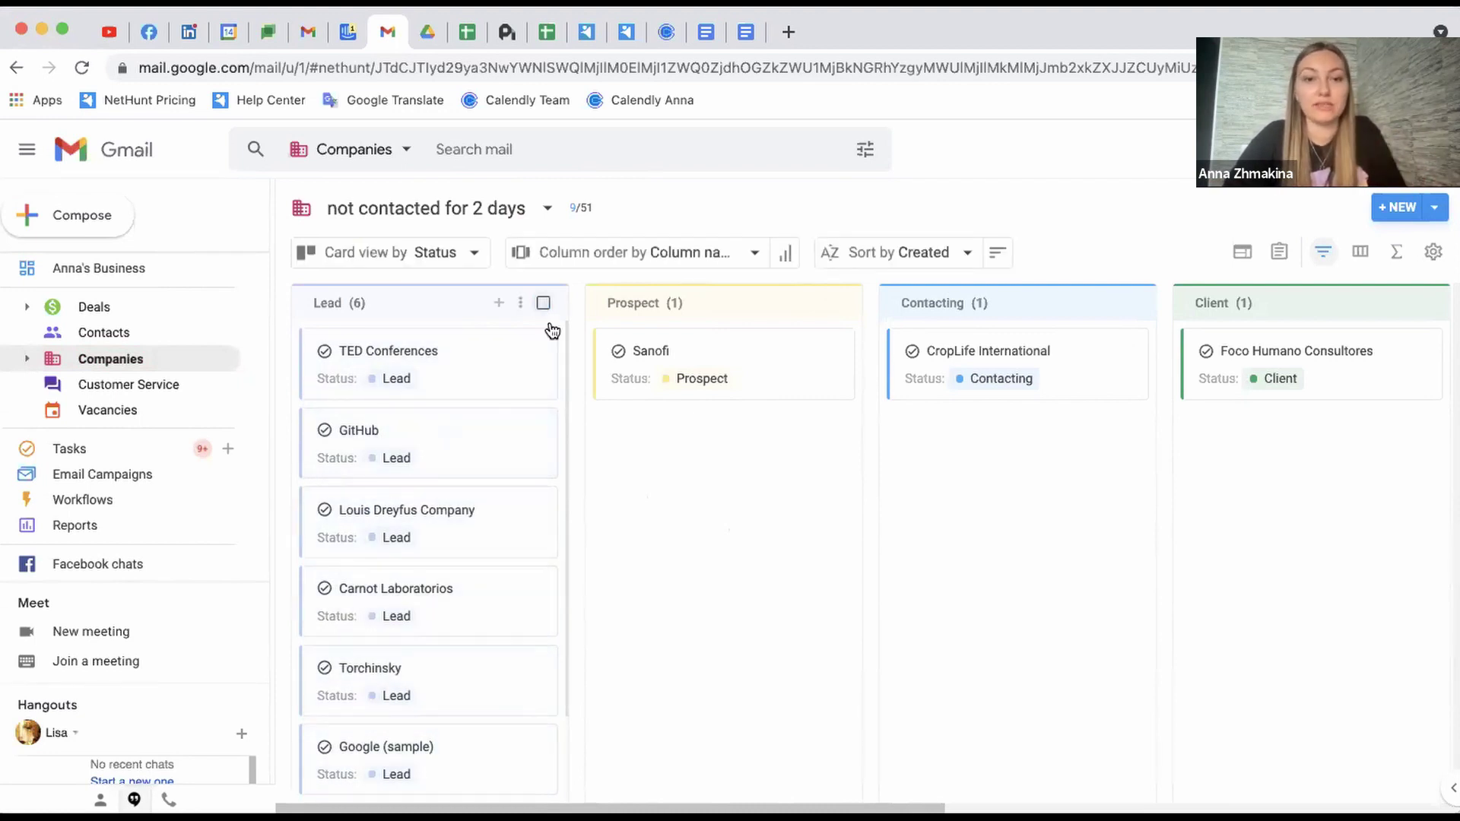